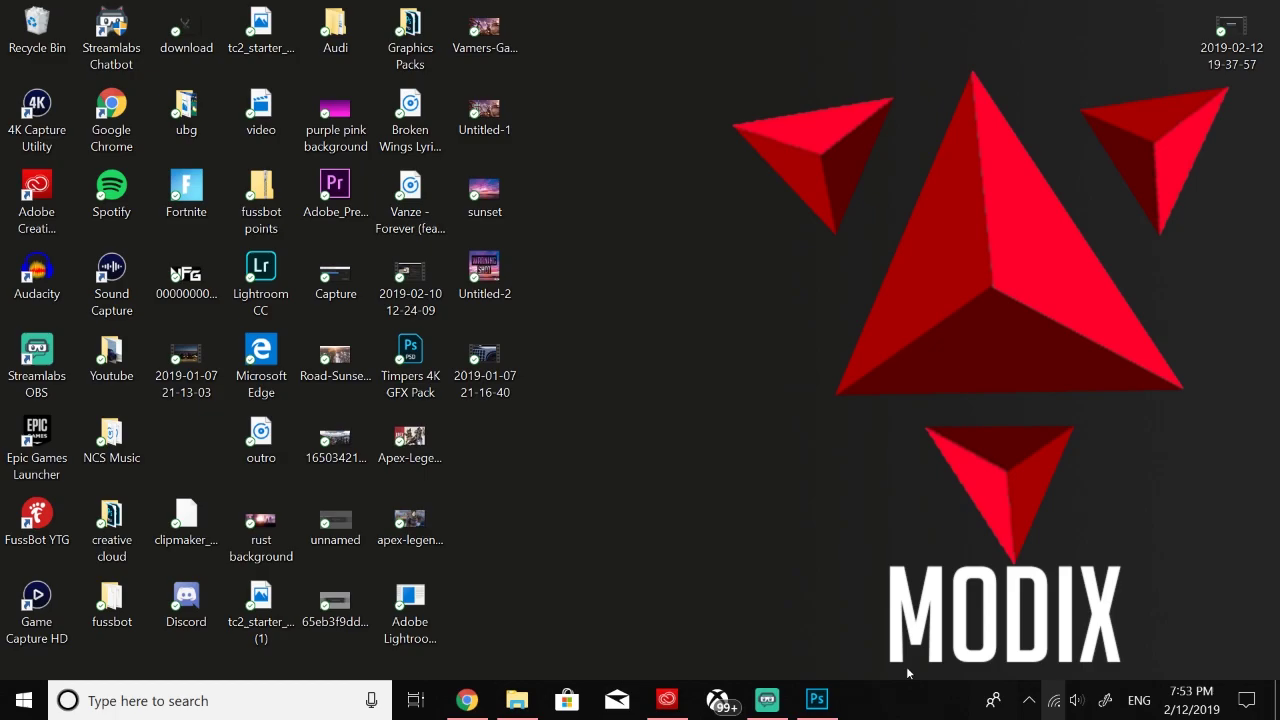
Create a new 1280×720 document in Photoshop from the recent preset.
left_click(820, 698)
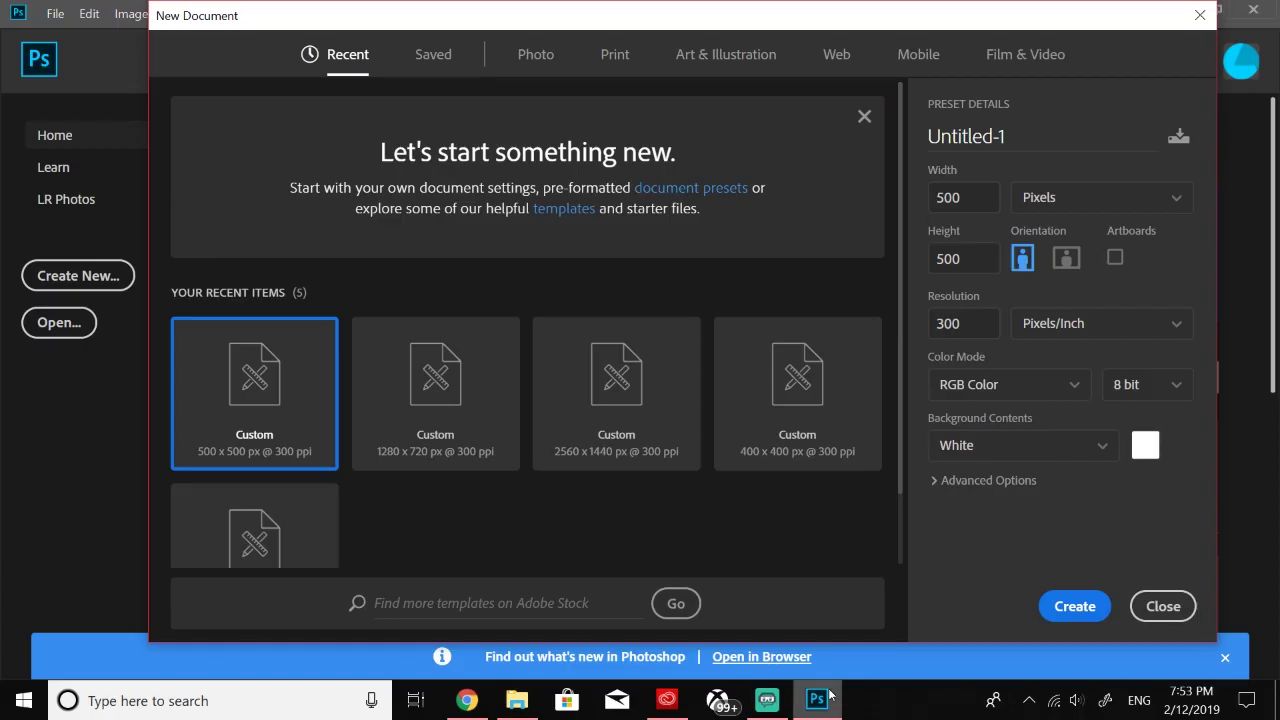
left_click(453, 417)
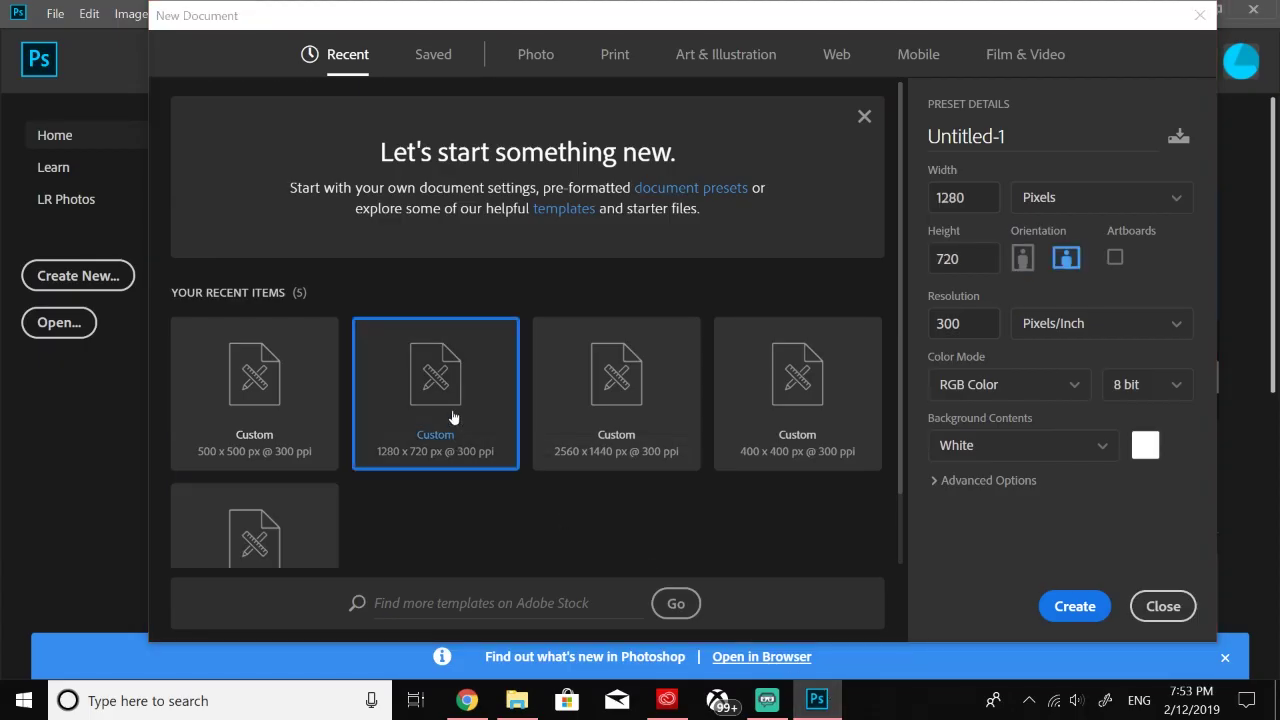
left_click(1076, 603)
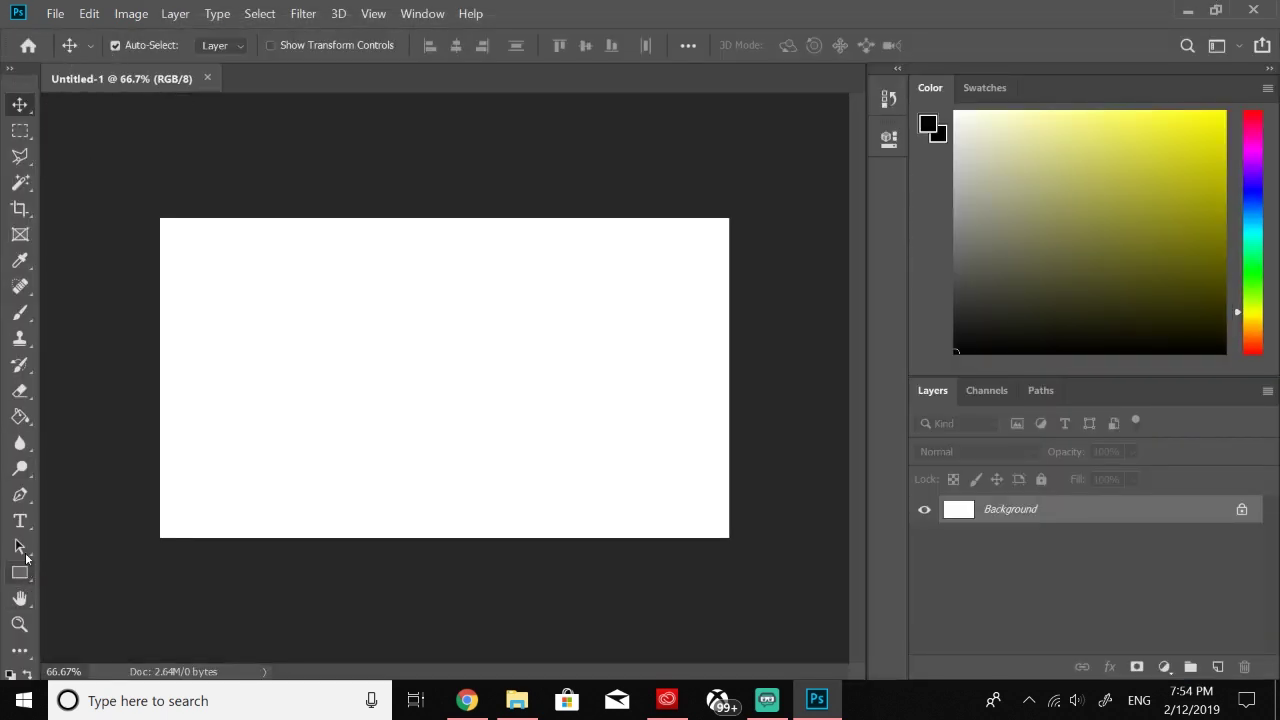
Unlock the Background layer and switch to the Gradient Tool.
left_click(1243, 511)
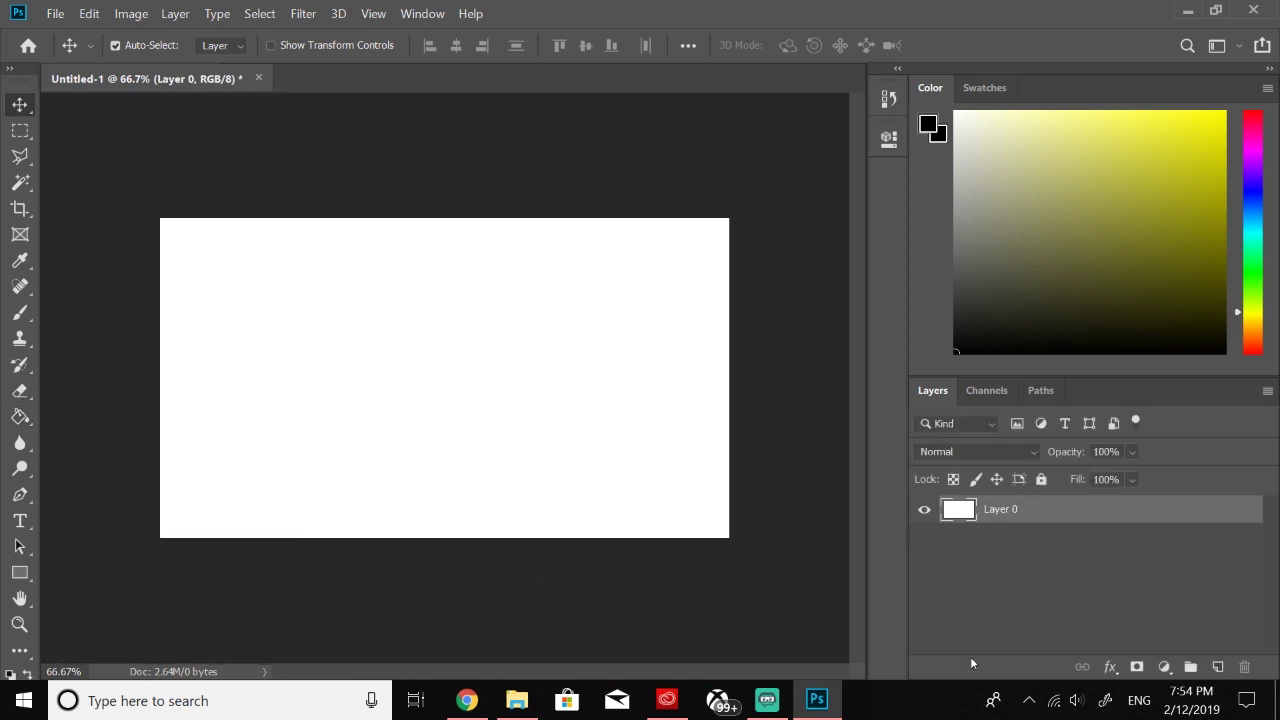
left_click(27, 421)
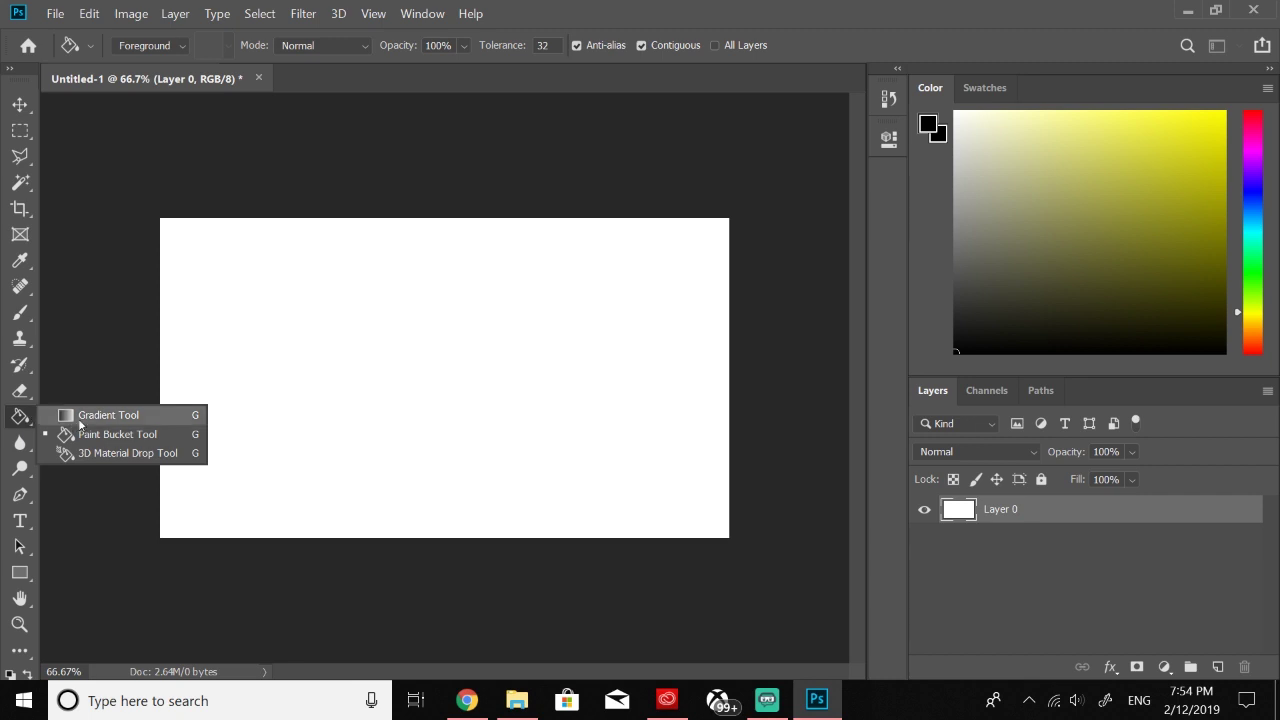
left_click(78, 416)
Load the Blue, Yellow, Blue gradient preset in the Gradient Editor.
left_click(131, 46)
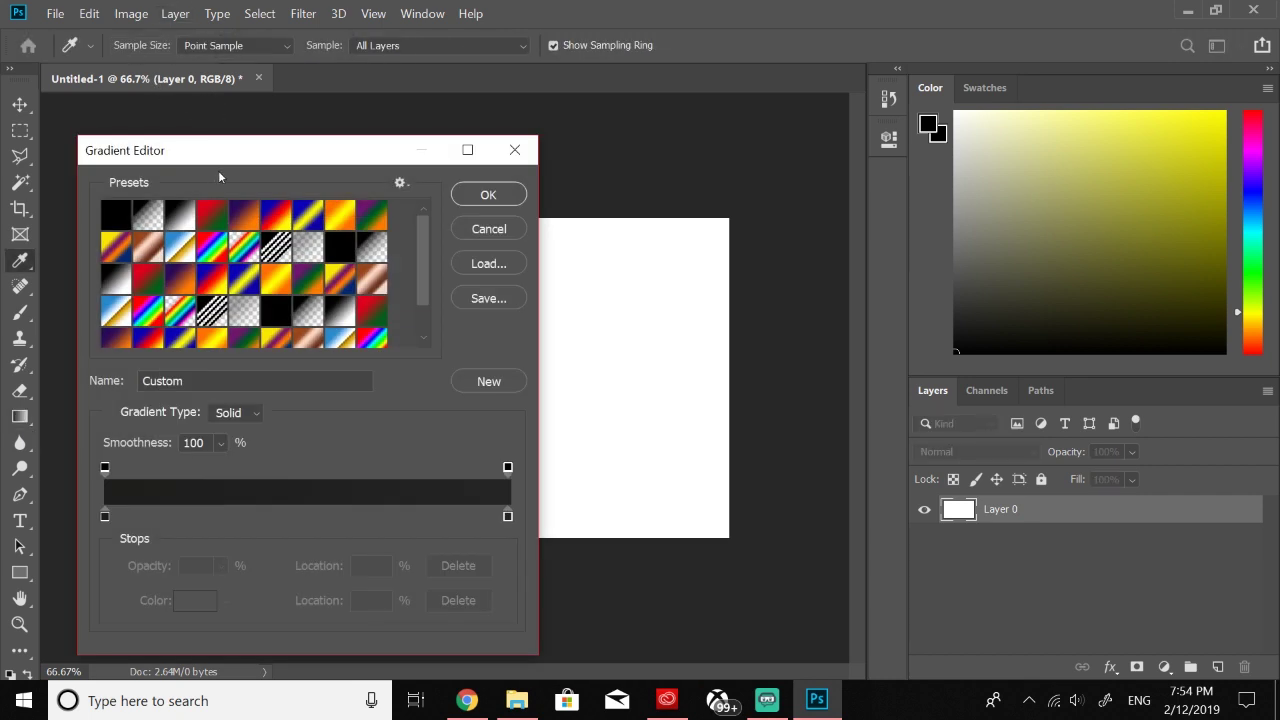
left_click(307, 216)
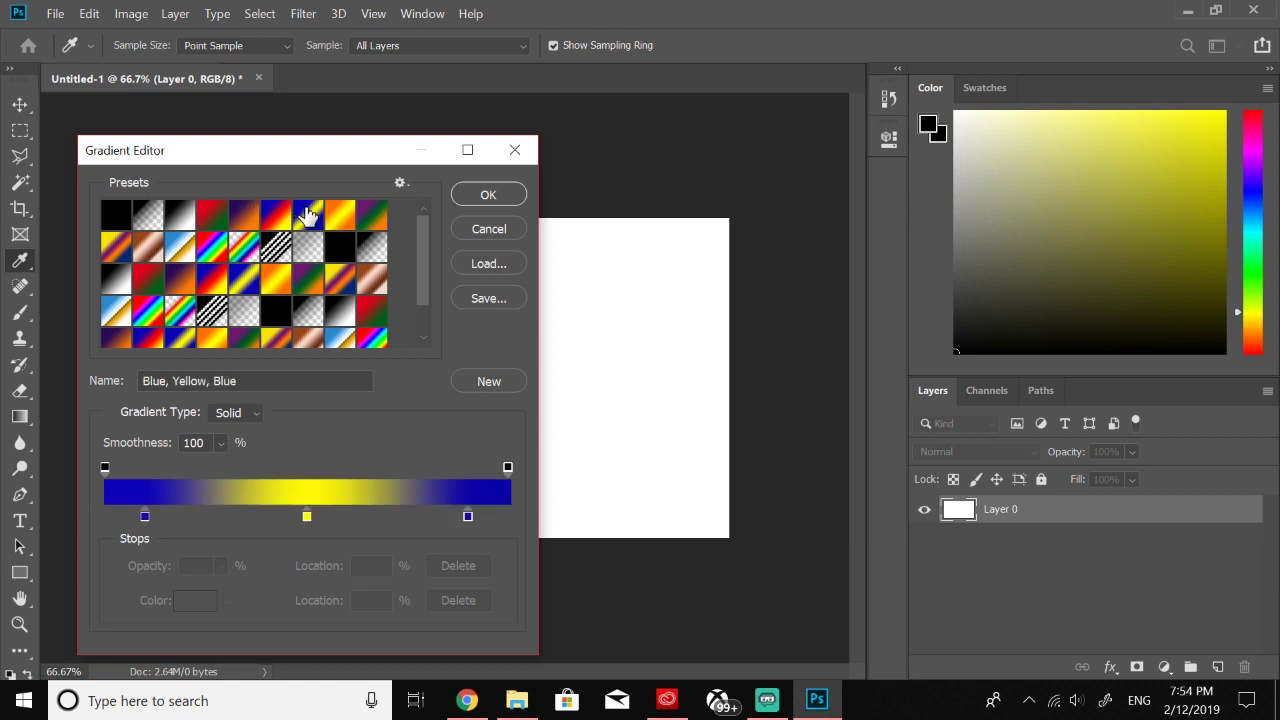
left_click(480, 199)
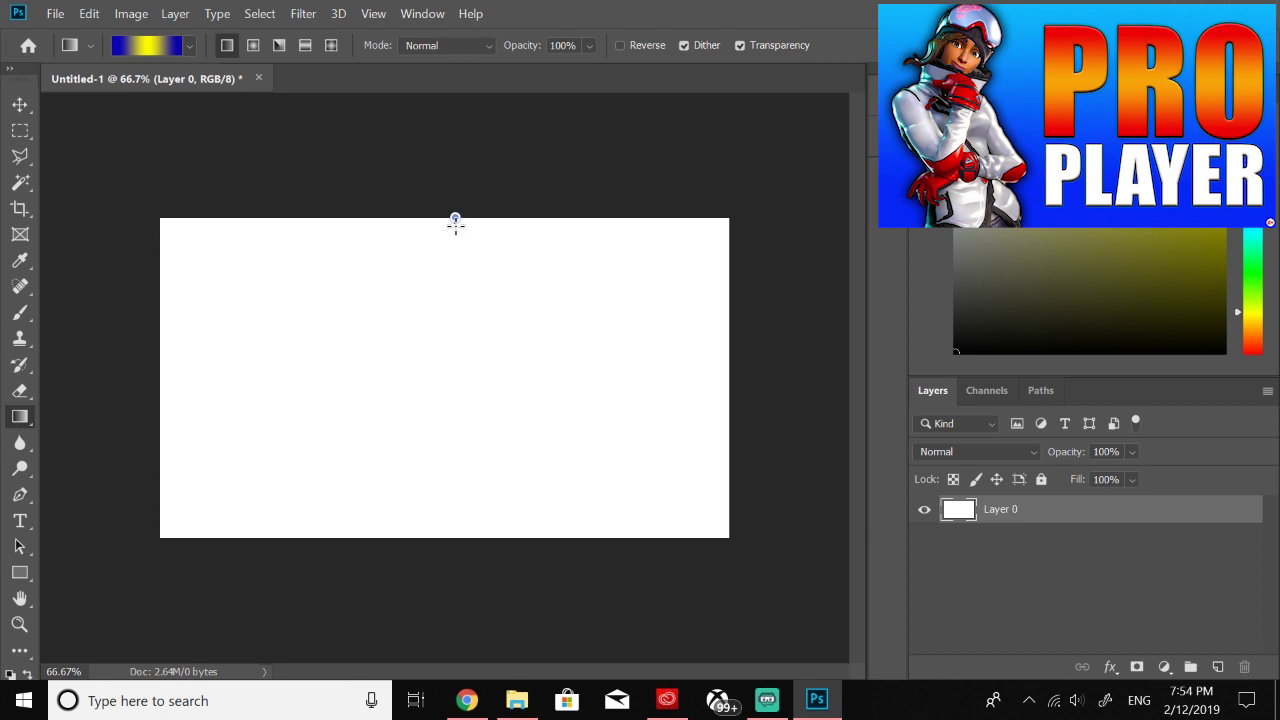
Fill the canvas top to bottom, then edit the gradient to run blue to yellow.
left_click_drag(455, 224, 449, 681)
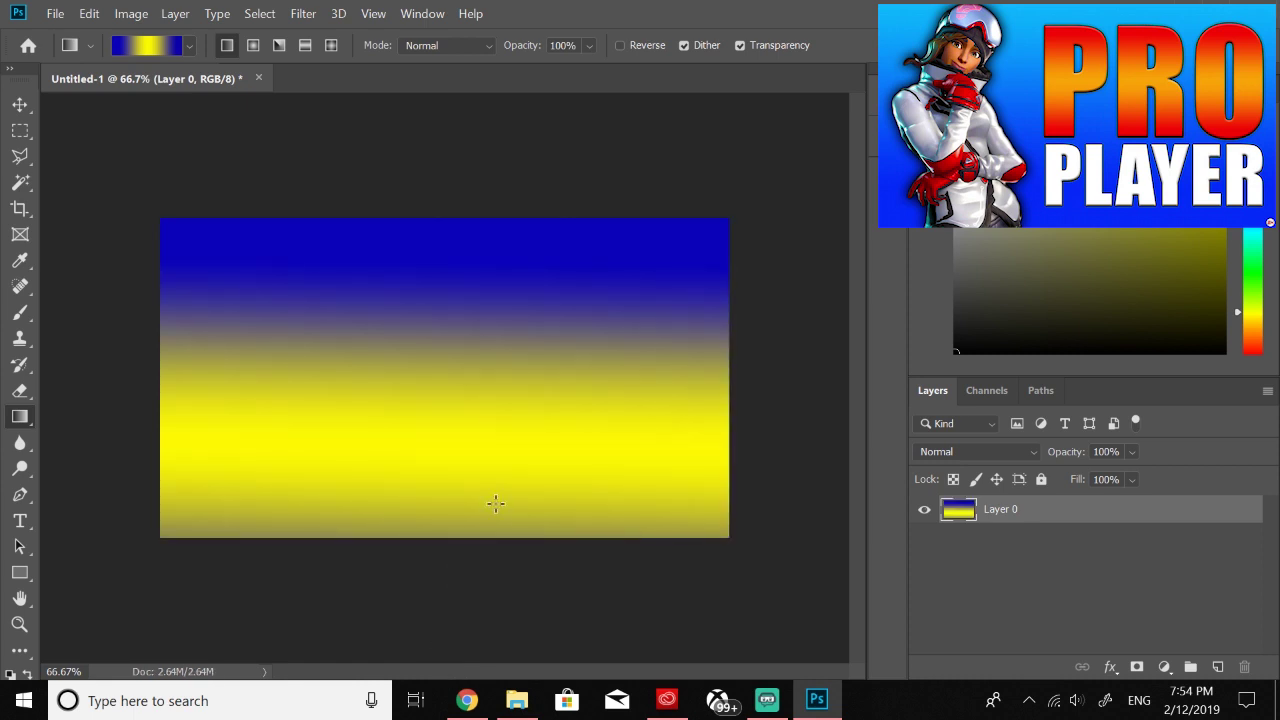
left_click(148, 45)
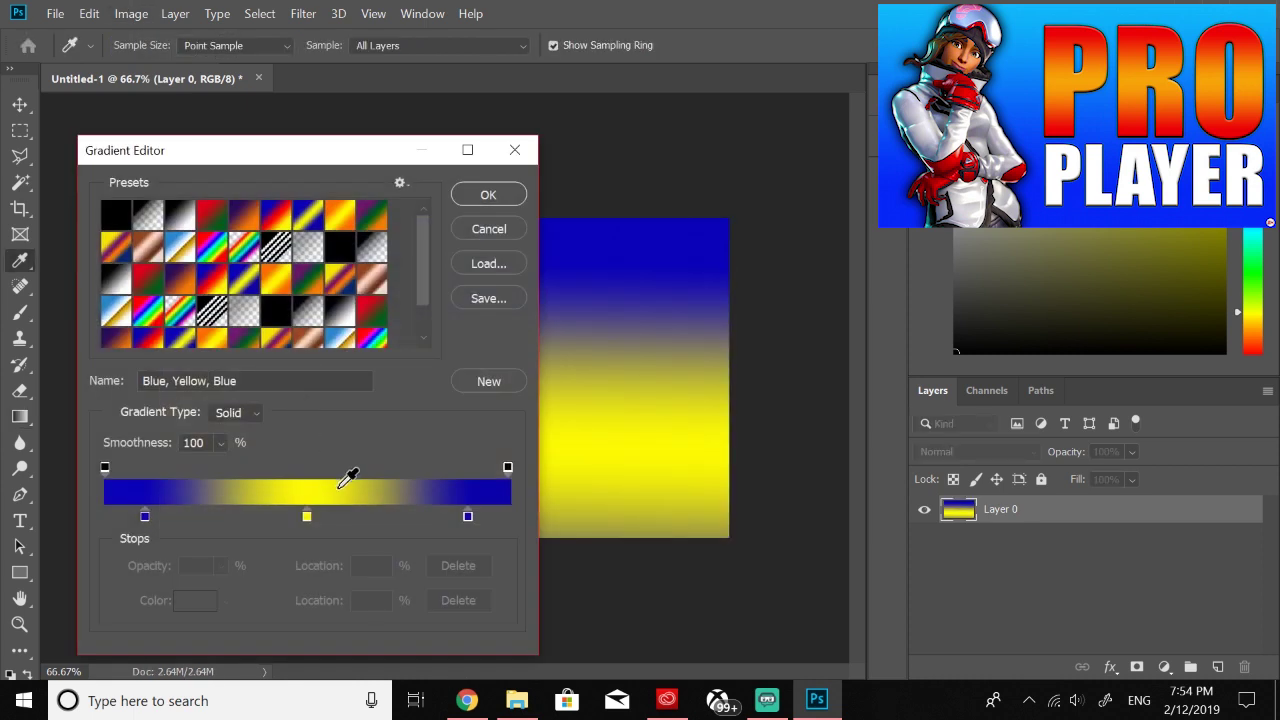
left_click(467, 517)
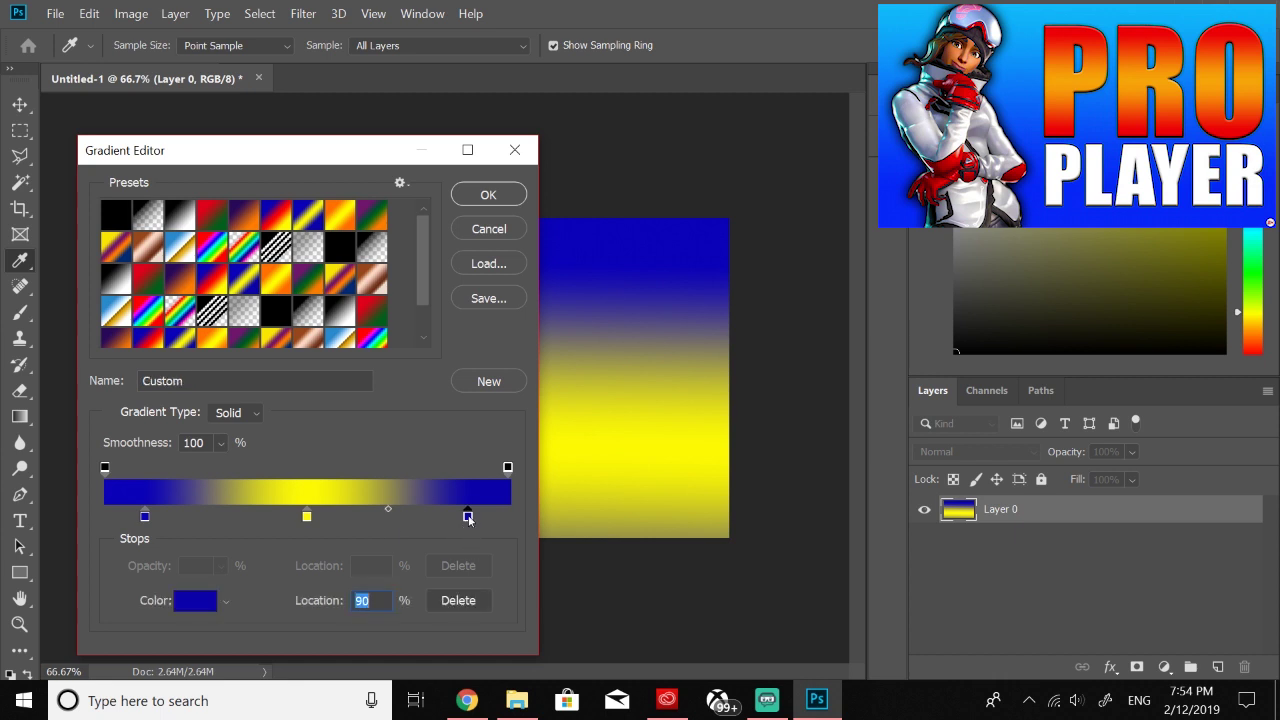
key("BackSpace")
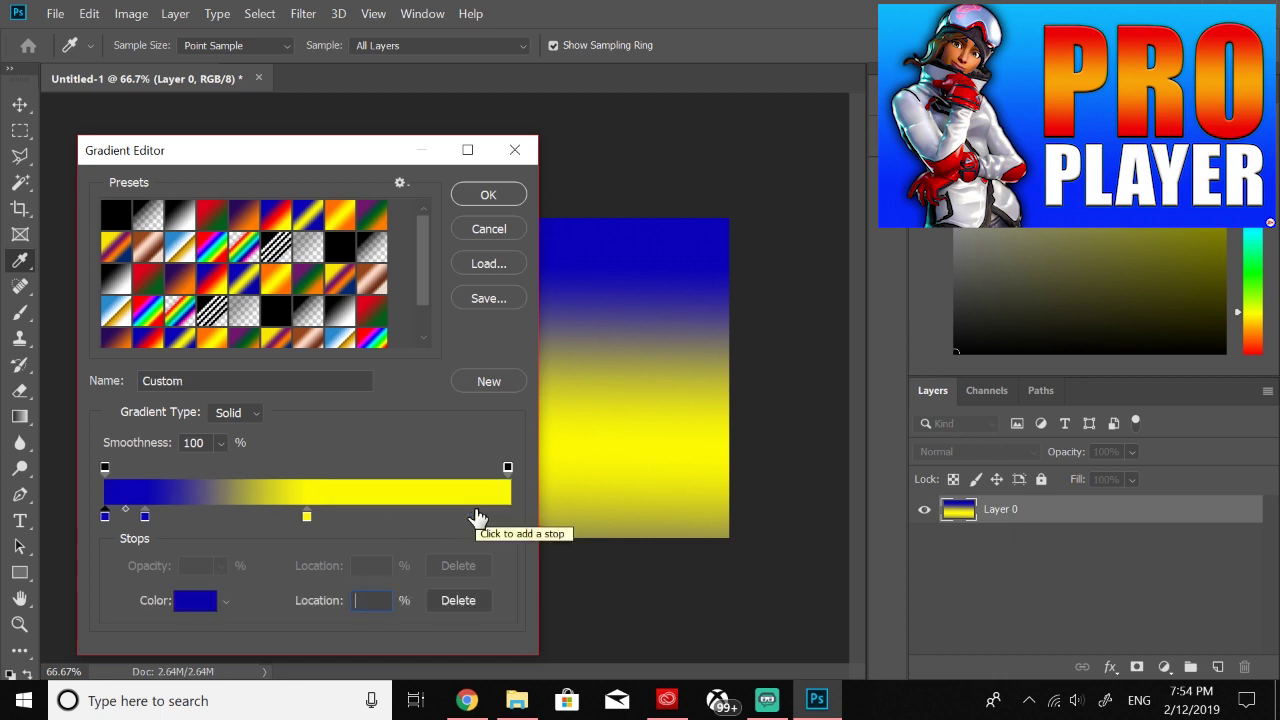
left_click_drag(307, 516, 507, 517)
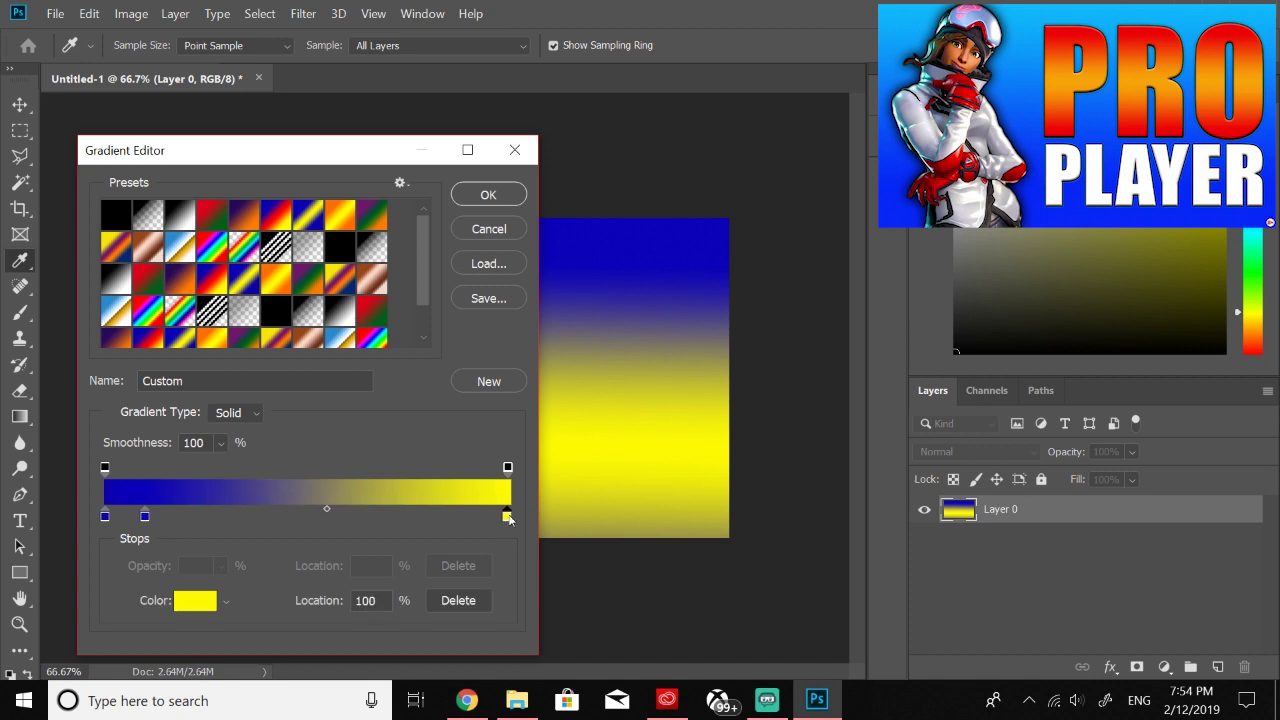
left_click(488, 195)
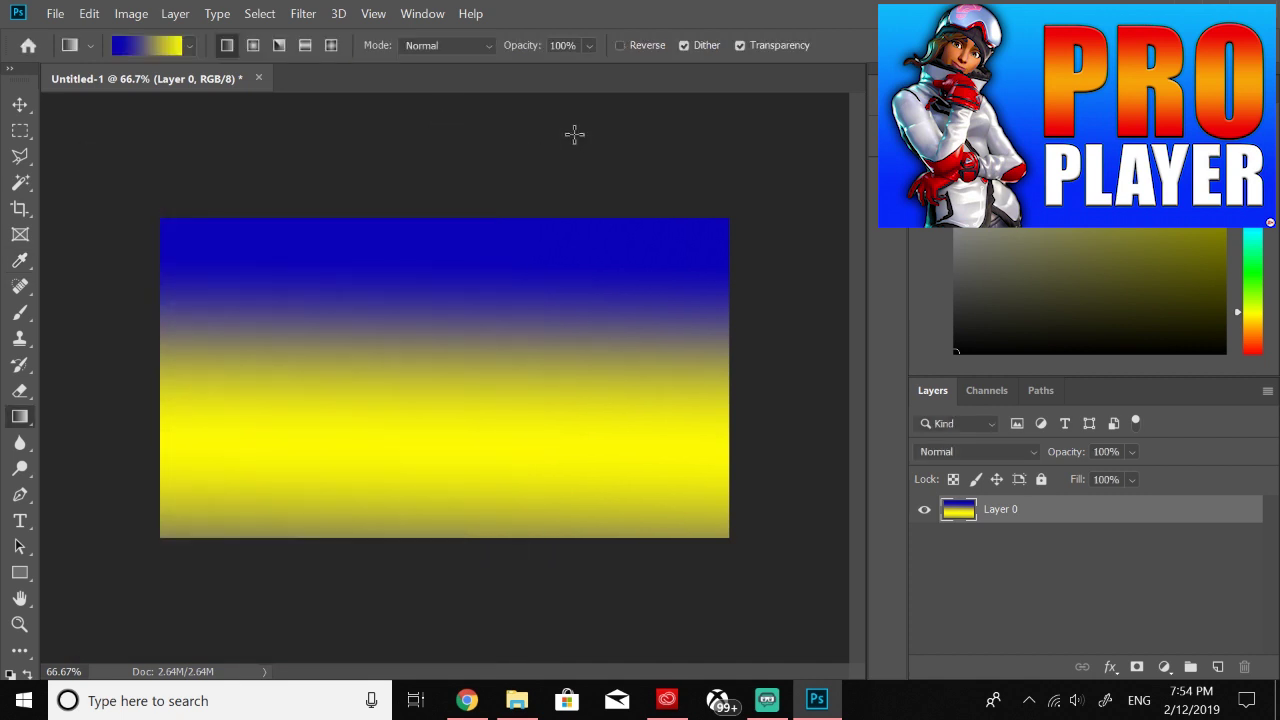
Refill with the blue-to-yellow gradient, then change its yellow end stop to light blue.
mouse_move(473, 217)
left_mouse_down()
mouse_move(453, 289)
mouse_move(470, 546)
left_mouse_up()
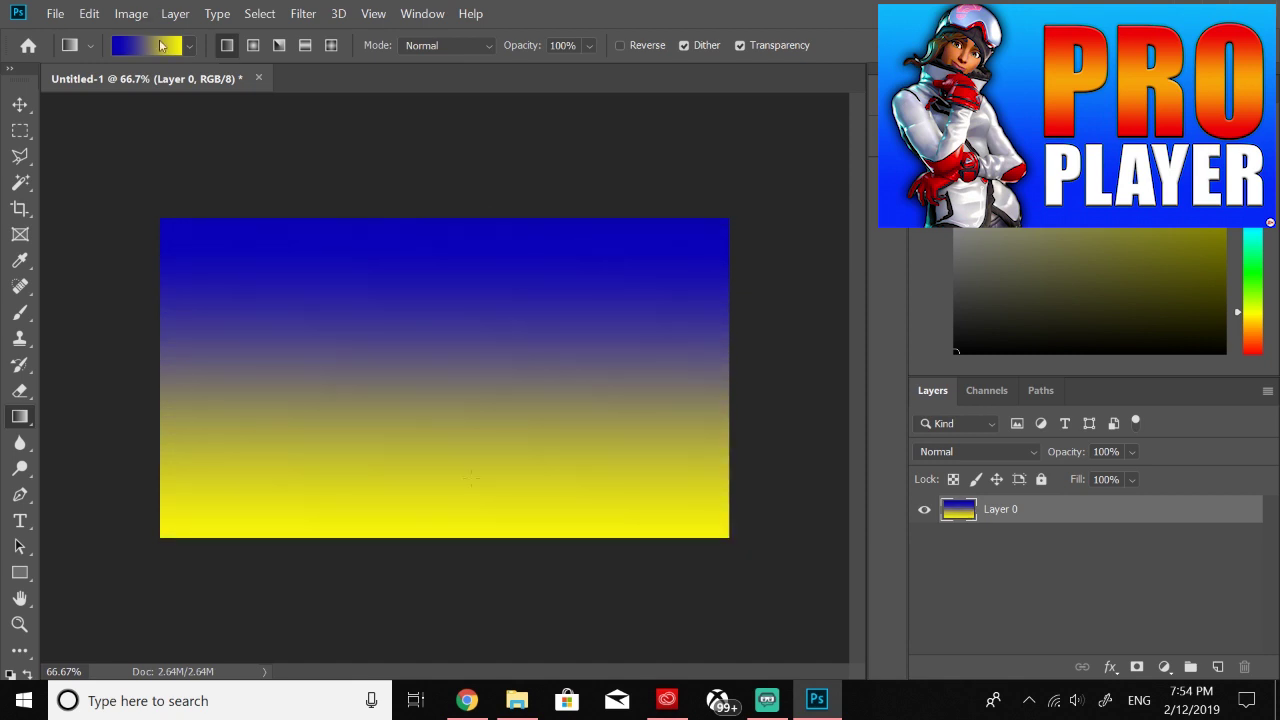
left_click(160, 45)
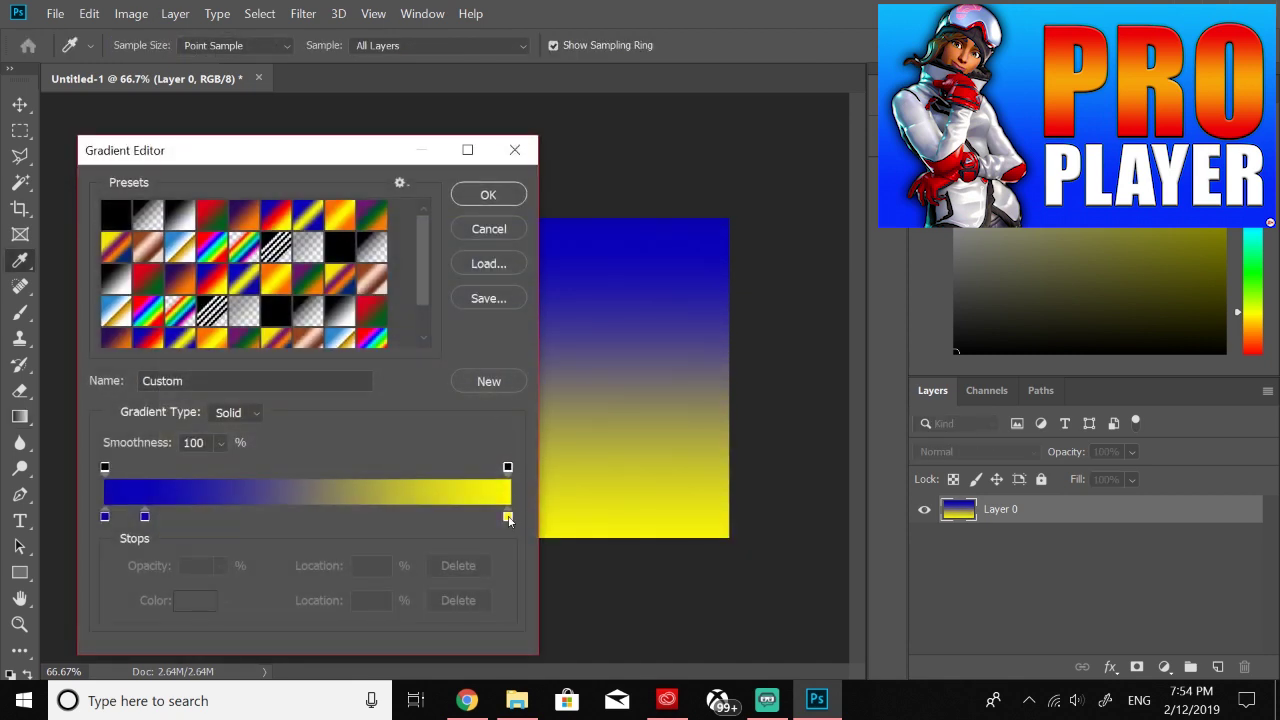
left_click(507, 517)
double_click(507, 517)
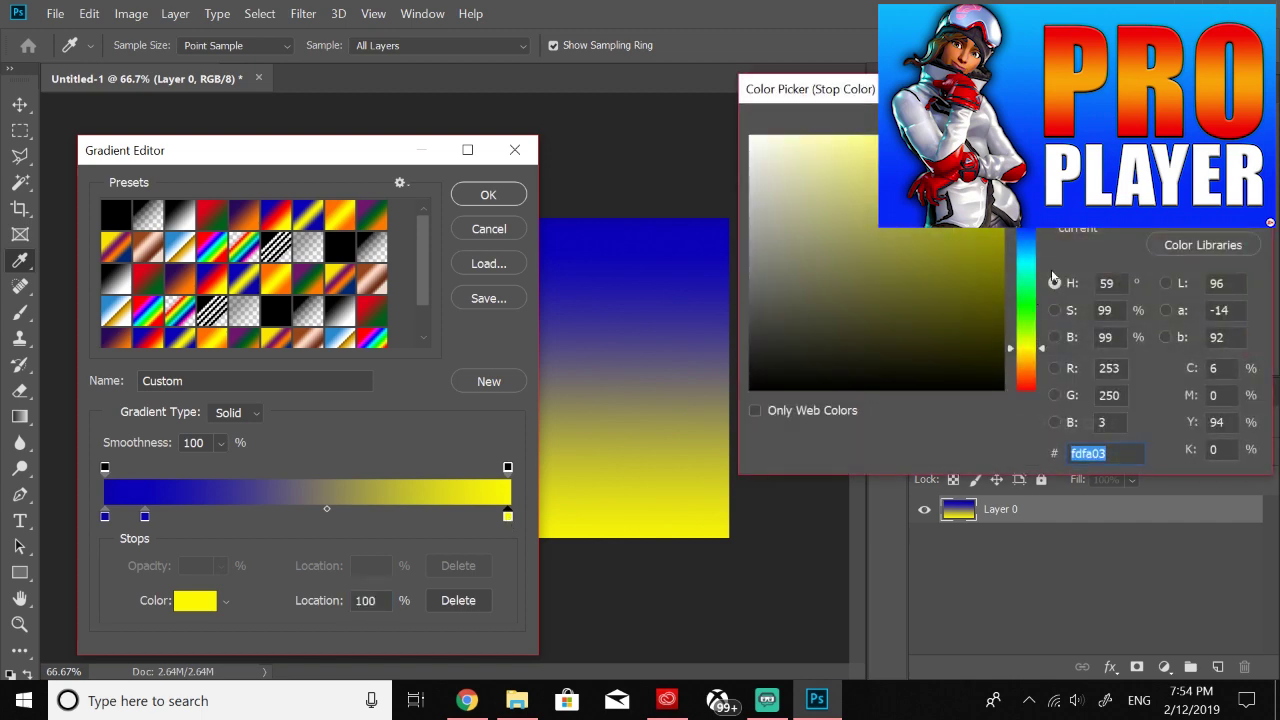
left_click_drag(1028, 230, 1029, 249)
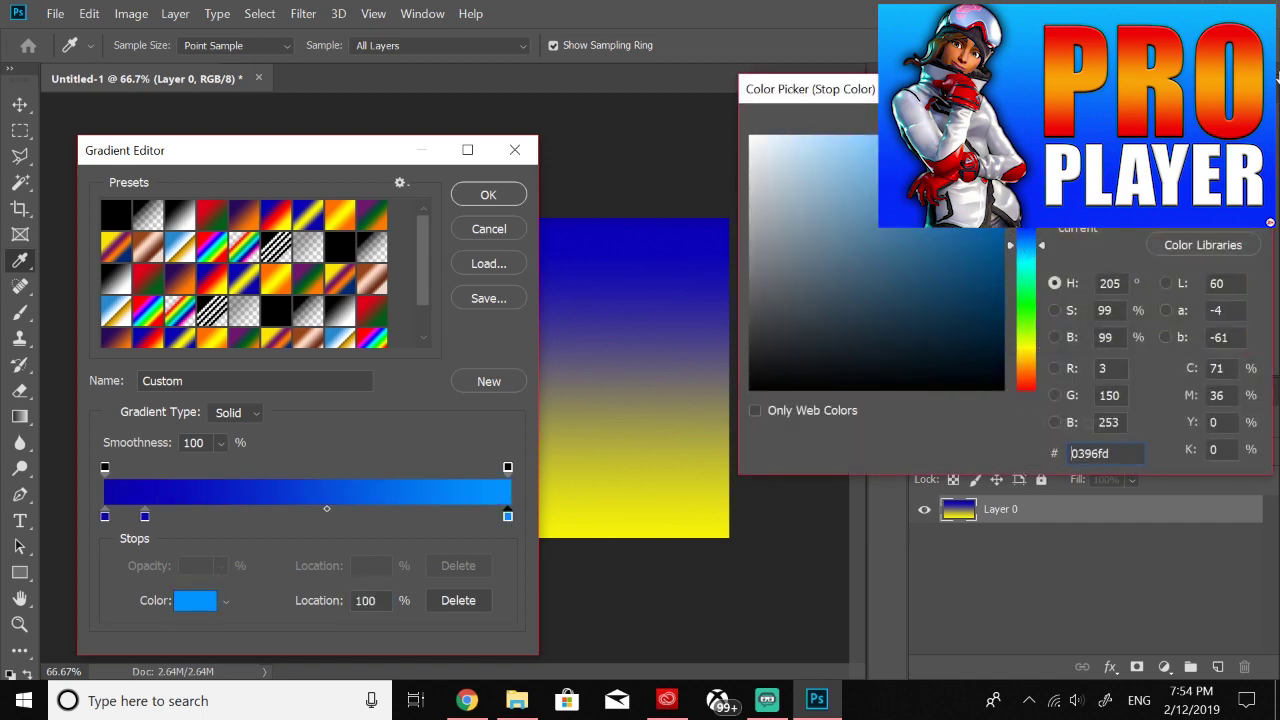
key("Return")
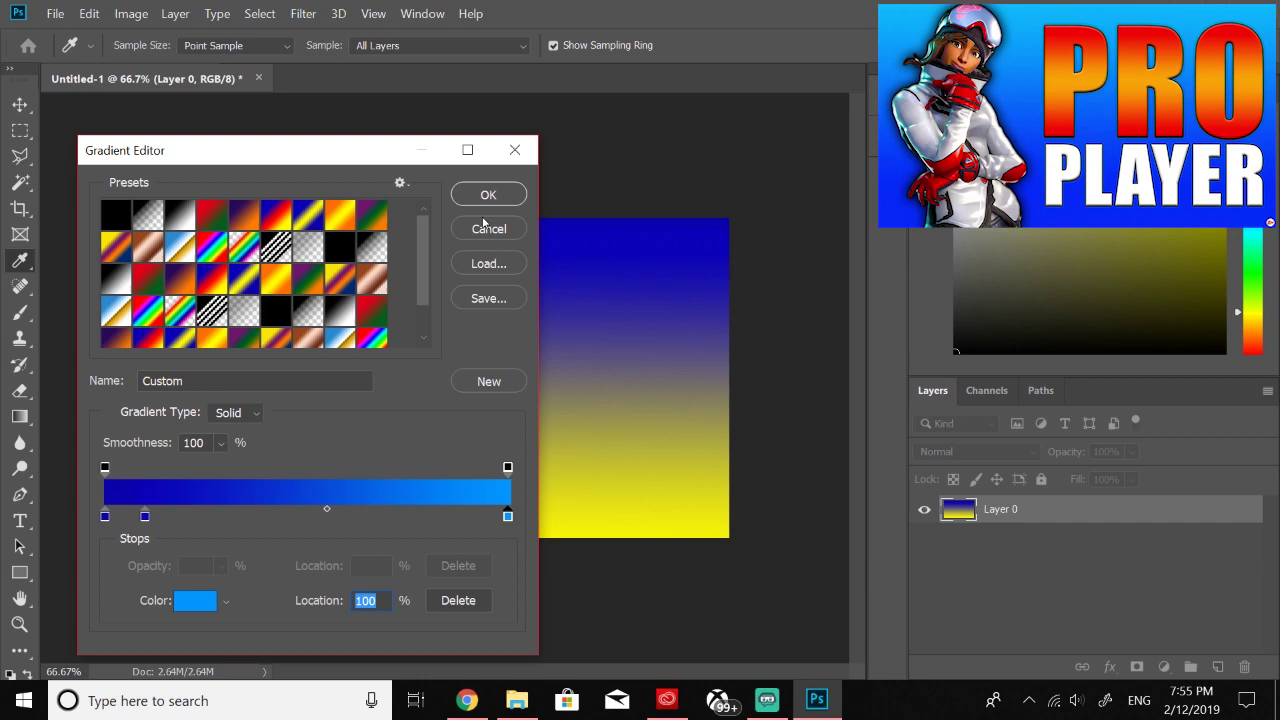
left_click(489, 197)
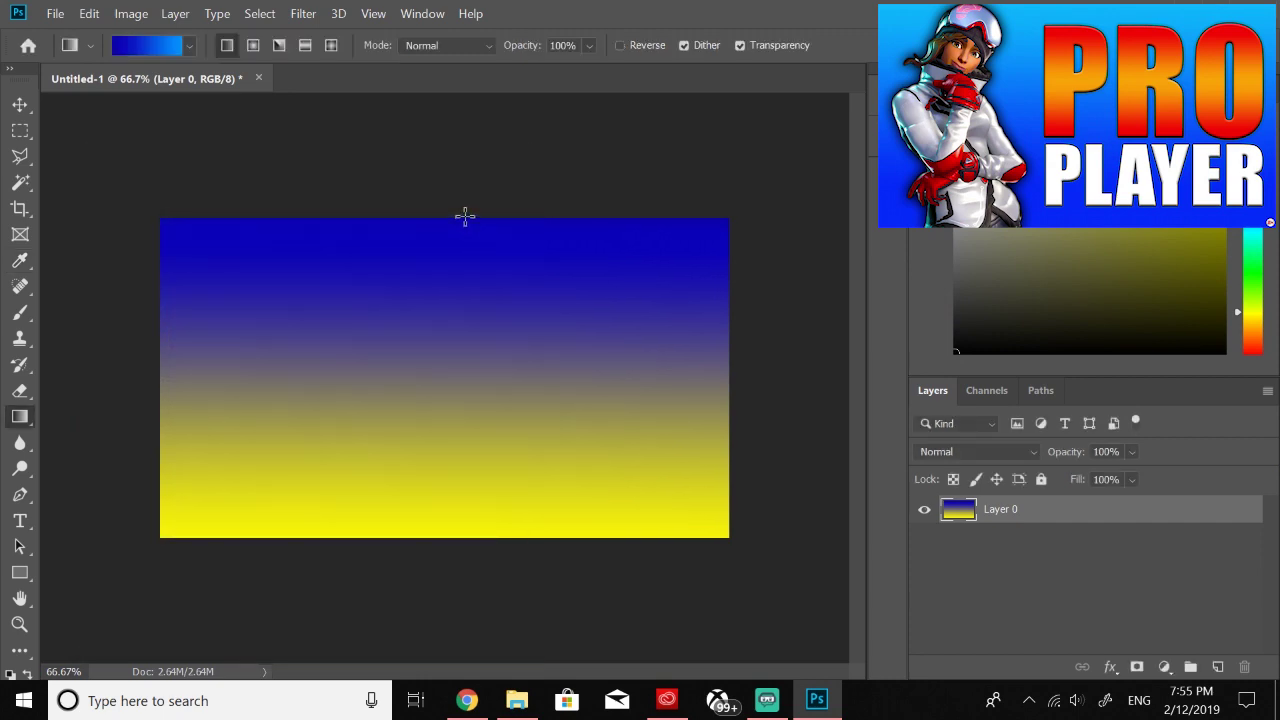
Fill the canvas dark blue at top to light blue at bottom, undoing a reversed fill.
left_click_drag(465, 216, 459, 584)
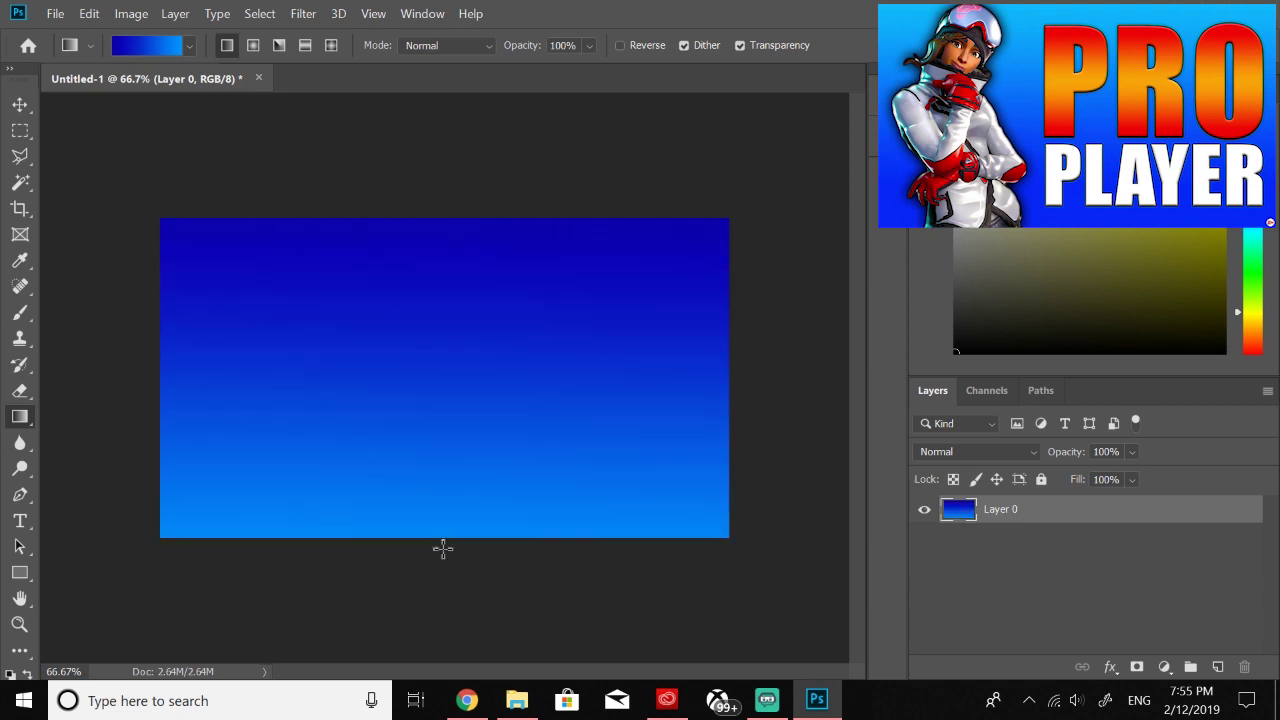
left_click_drag(487, 537, 491, 142)
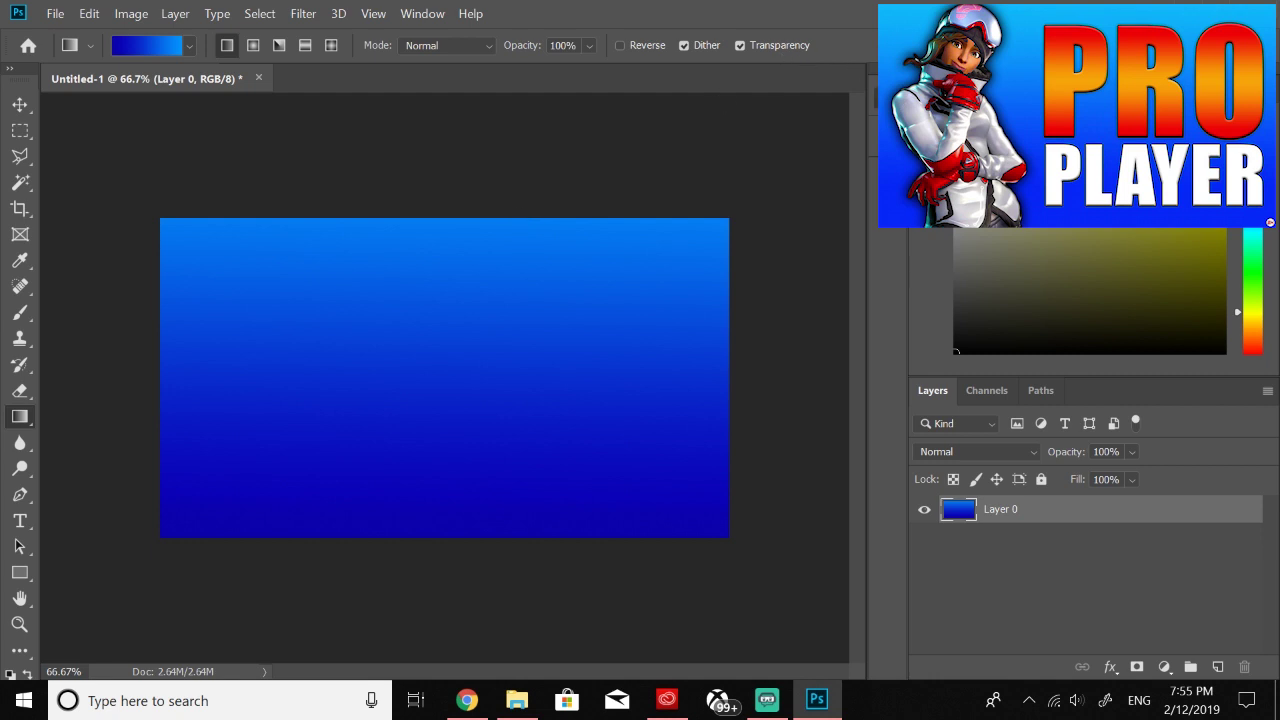
left_click(772, 152)
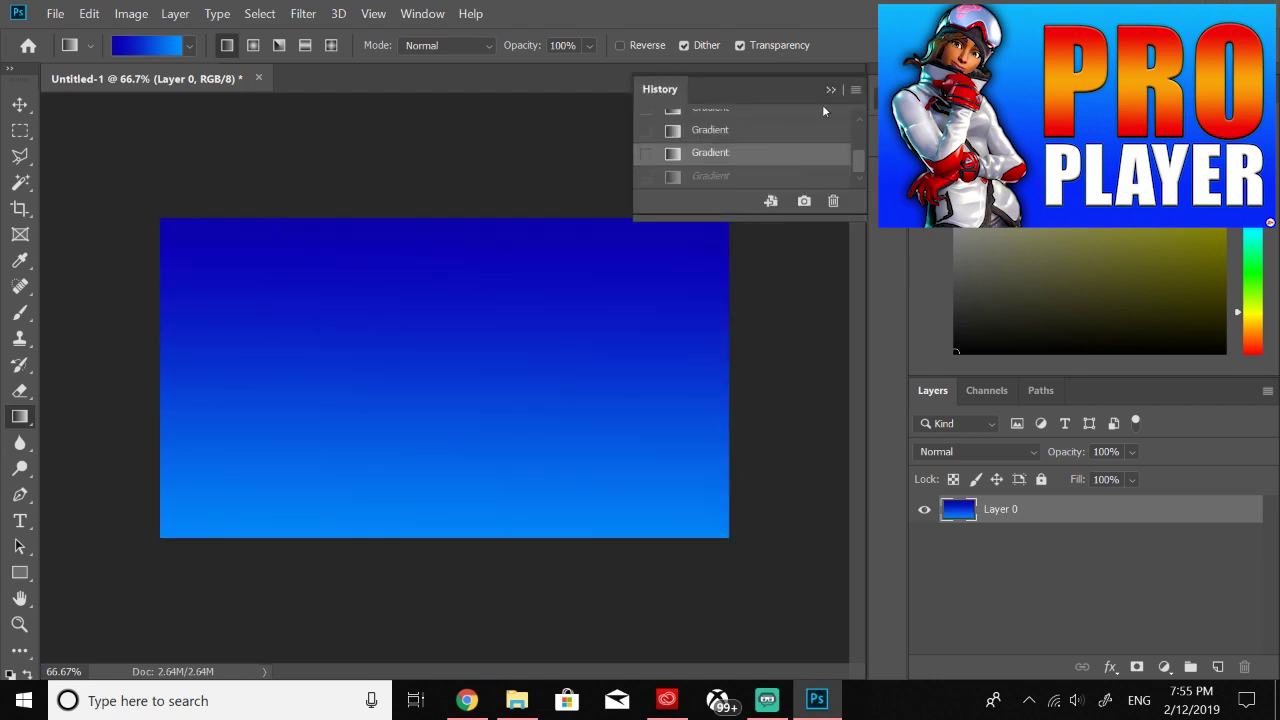
left_click(841, 87)
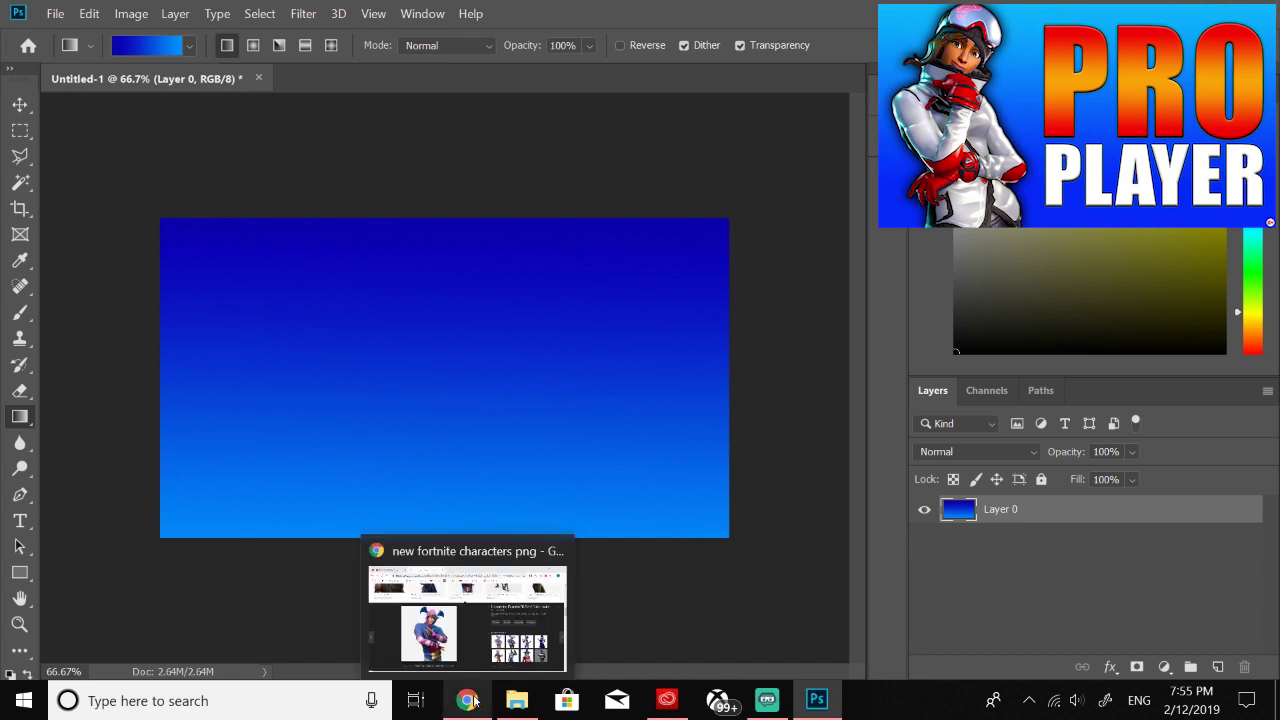
Save the Fortnite K-Pop character image from Chrome as a renamed PNG on the Desktop.
left_click(486, 640)
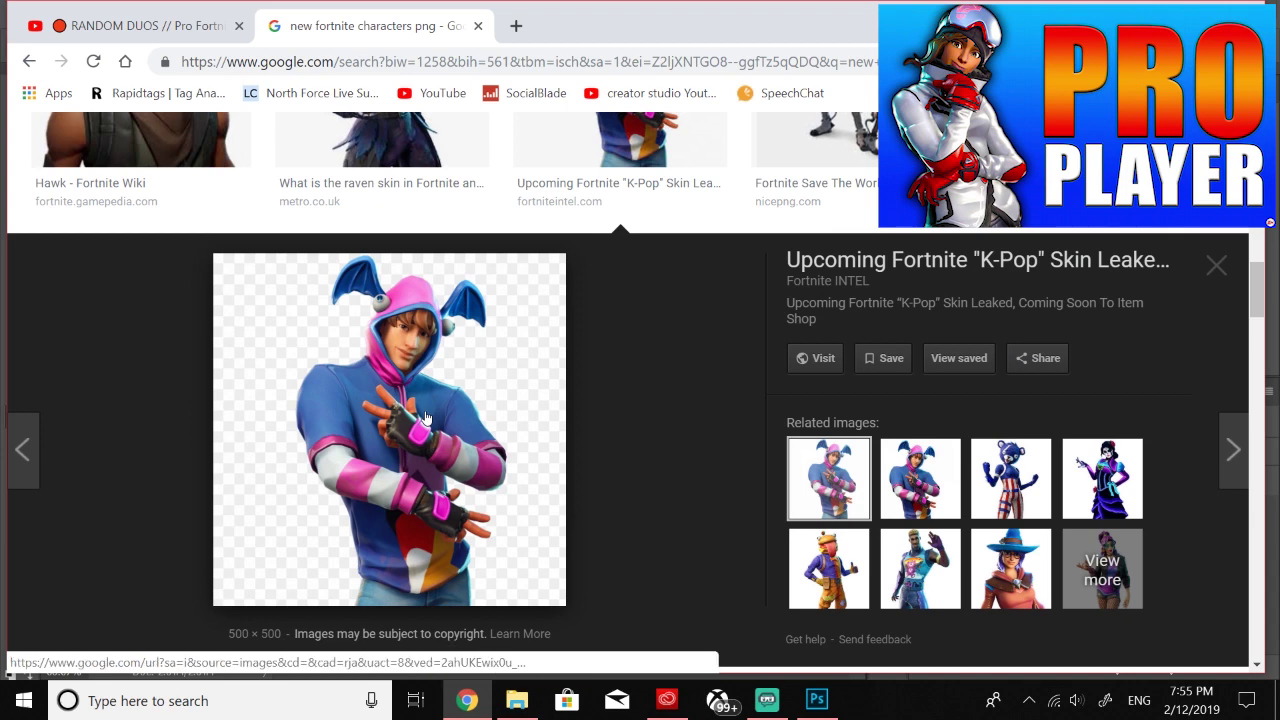
right_click(425, 415)
left_click(462, 290)
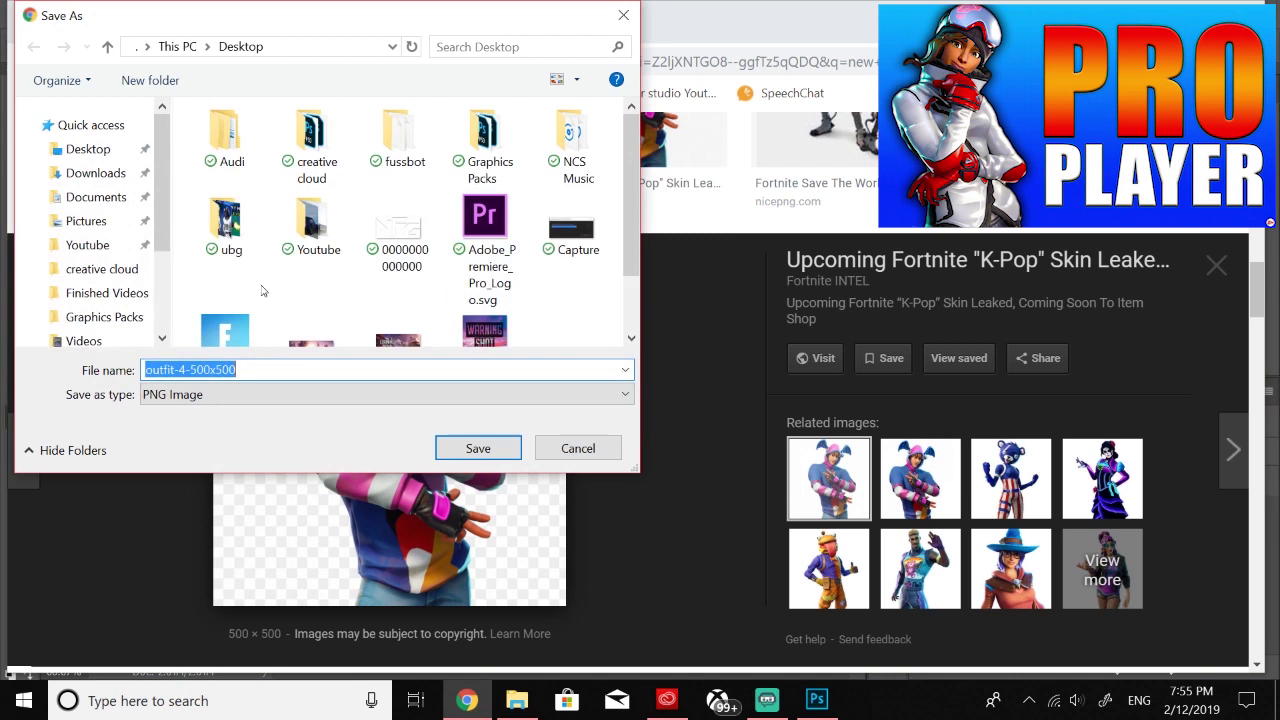
left_click(365, 367)
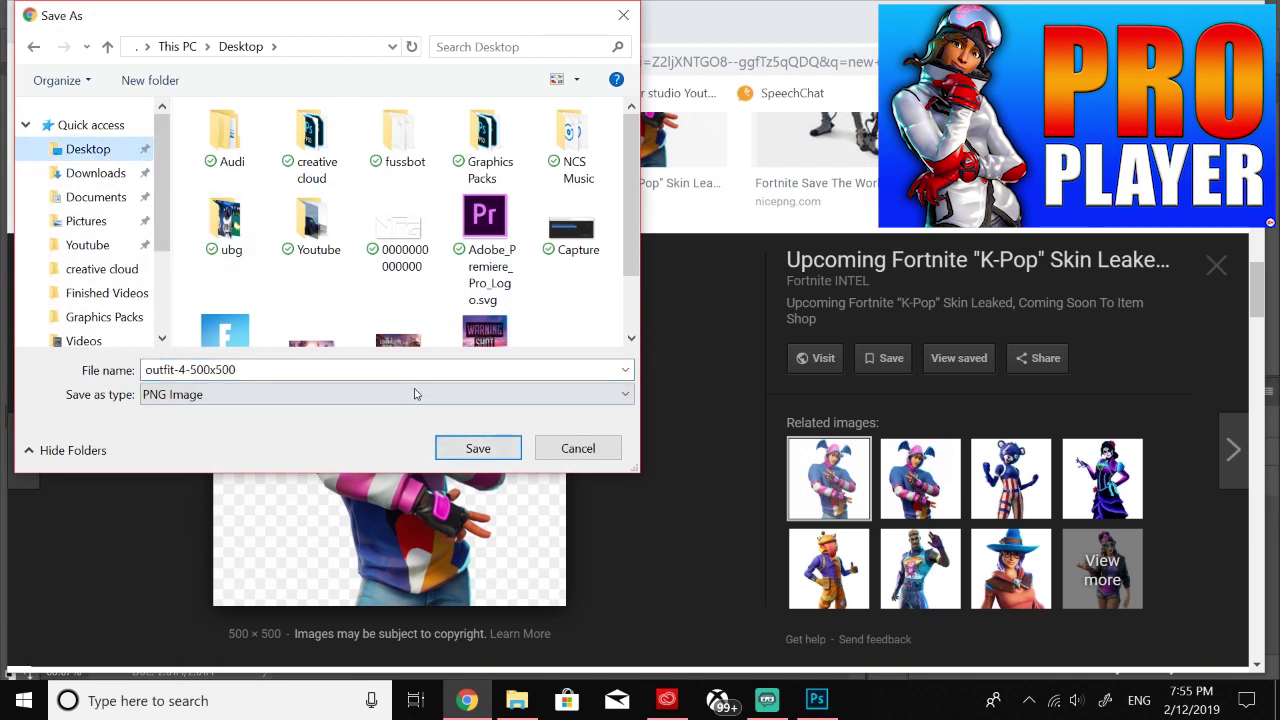
left_click(396, 367)
type("0")
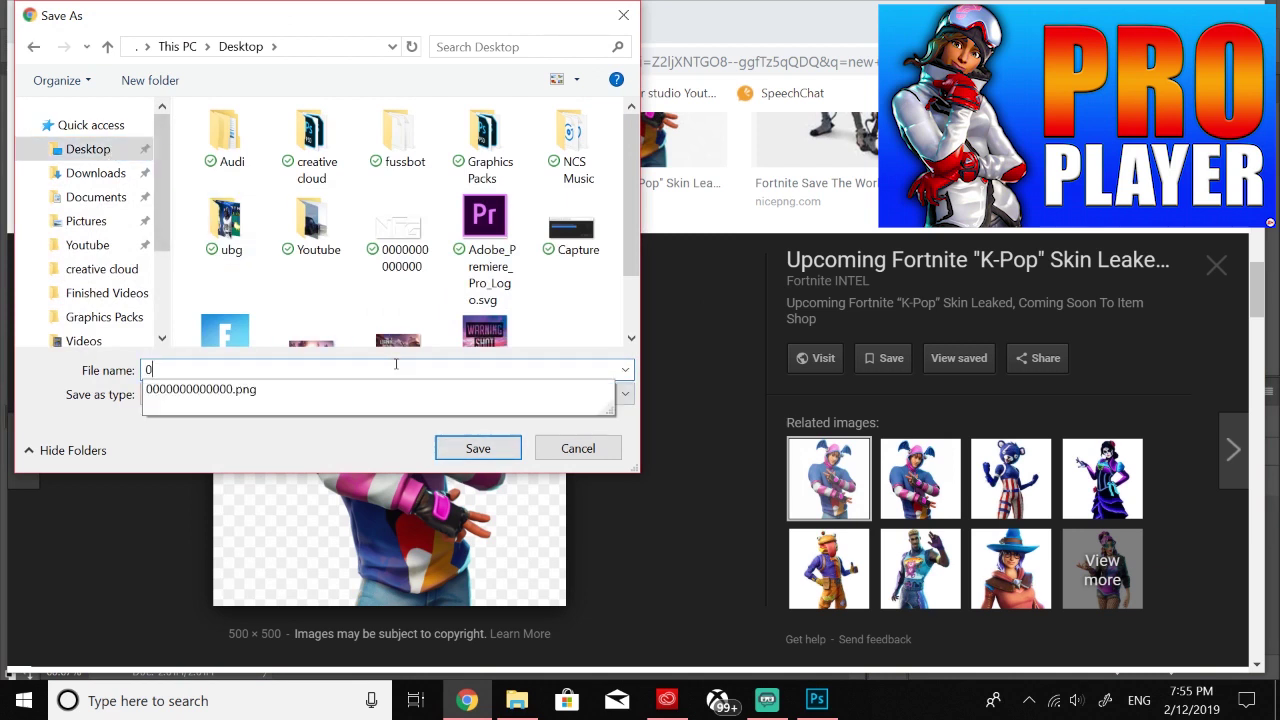
type("000000000000000000000000000")
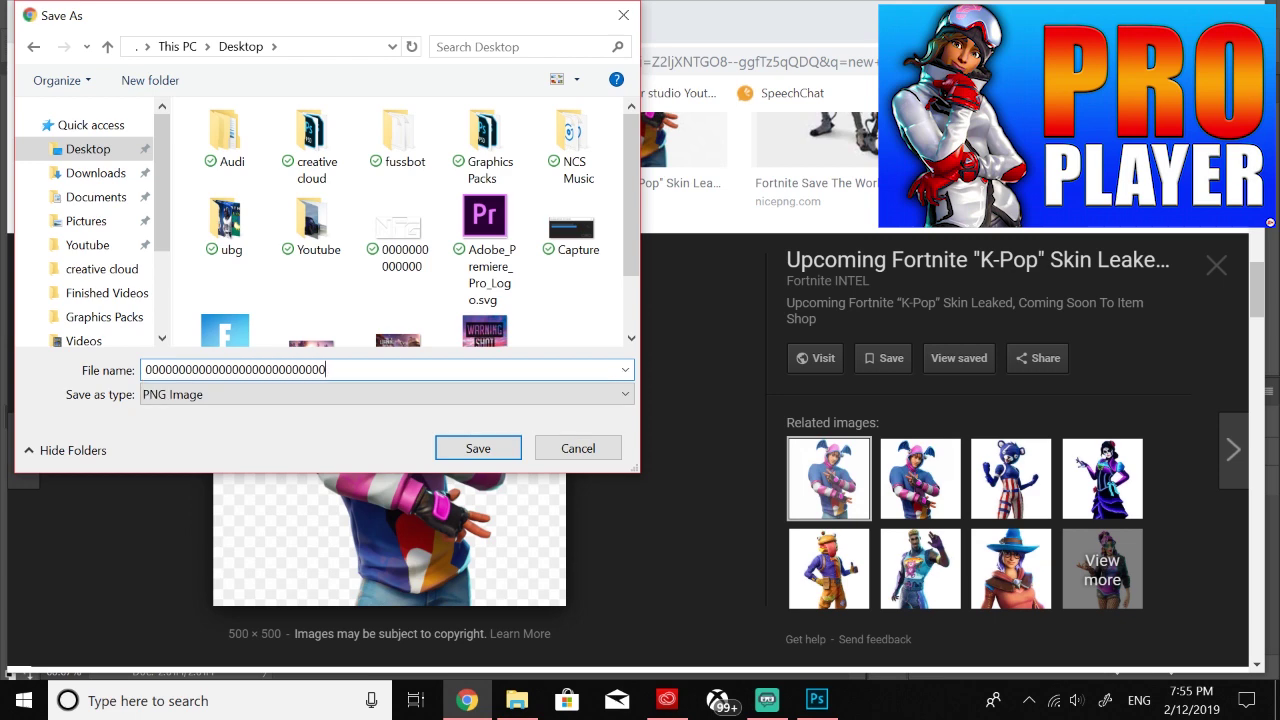
key("Return")
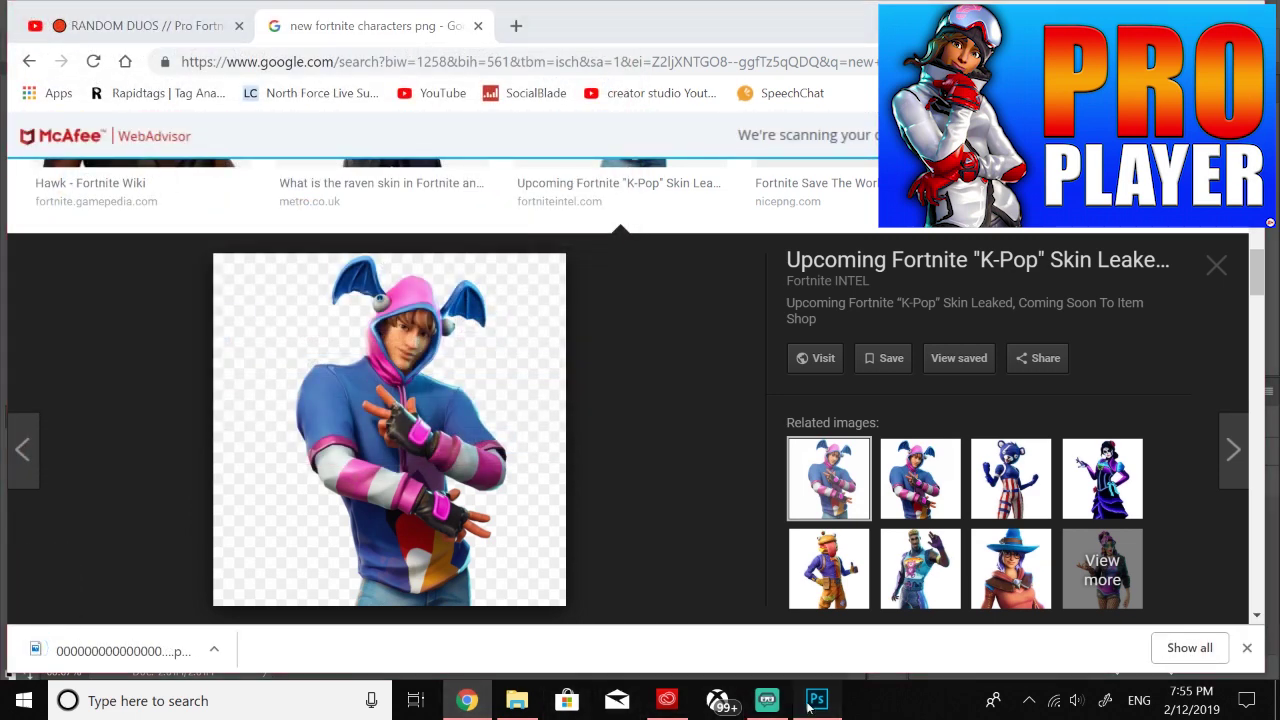
Place Embedded the downloaded character PNG and move it to the canvas's left side.
left_click(817, 700)
left_click(55, 13)
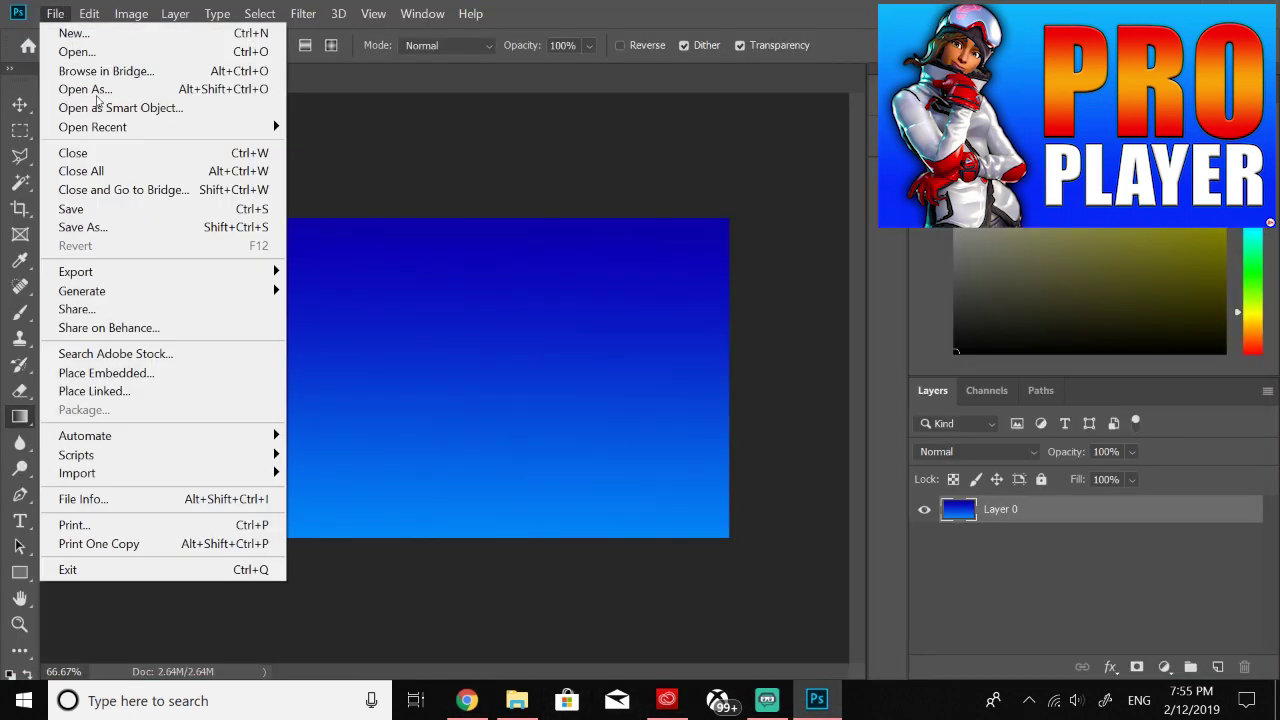
left_click(130, 372)
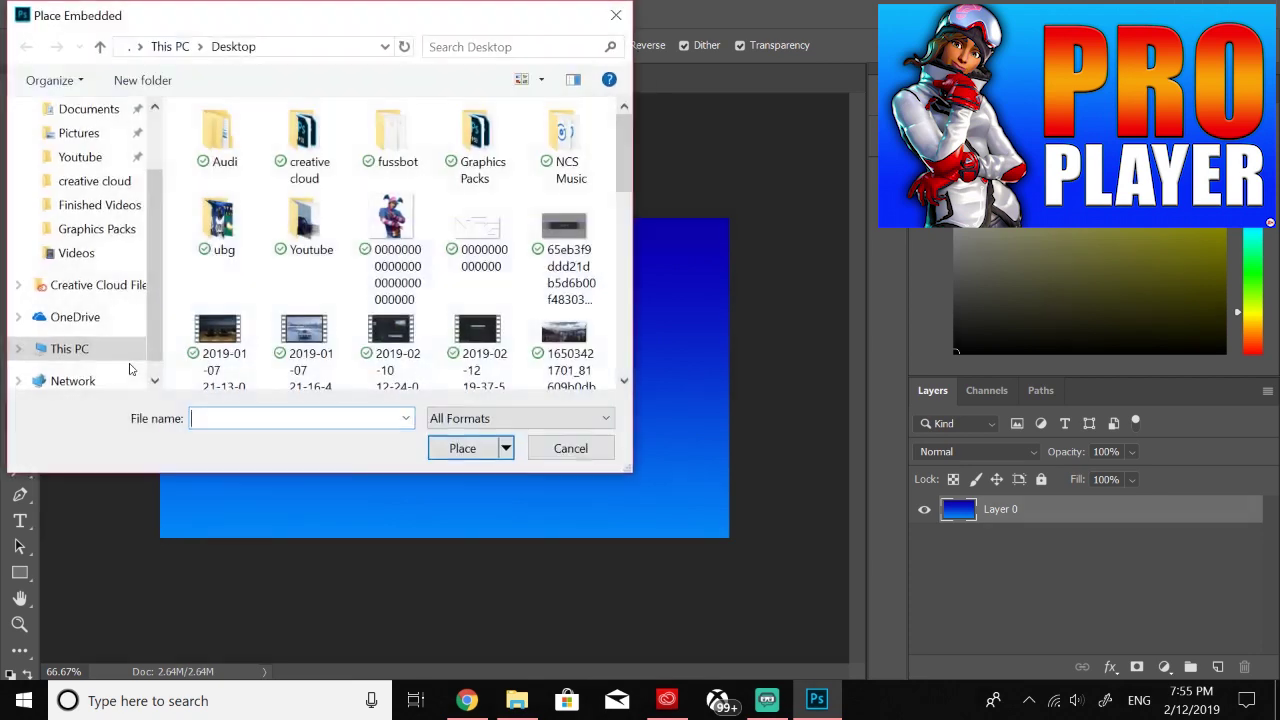
left_click(400, 222)
key("Return")
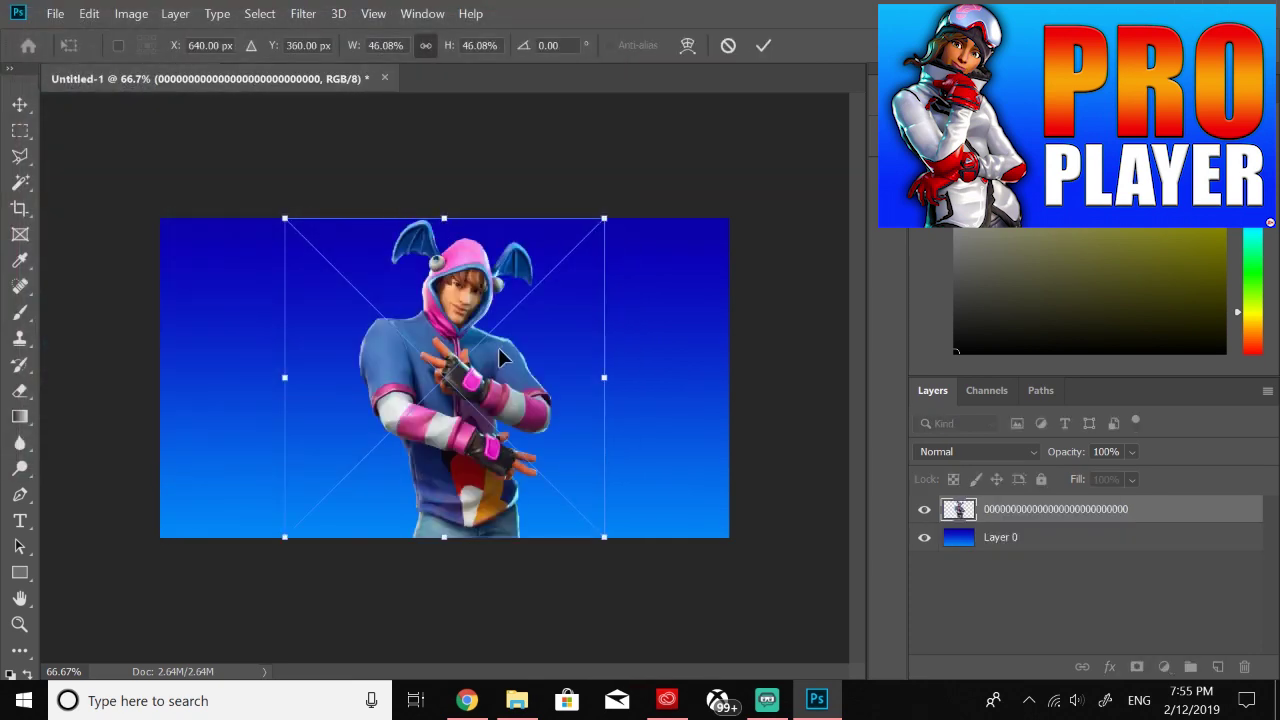
left_click_drag(498, 347, 334, 345)
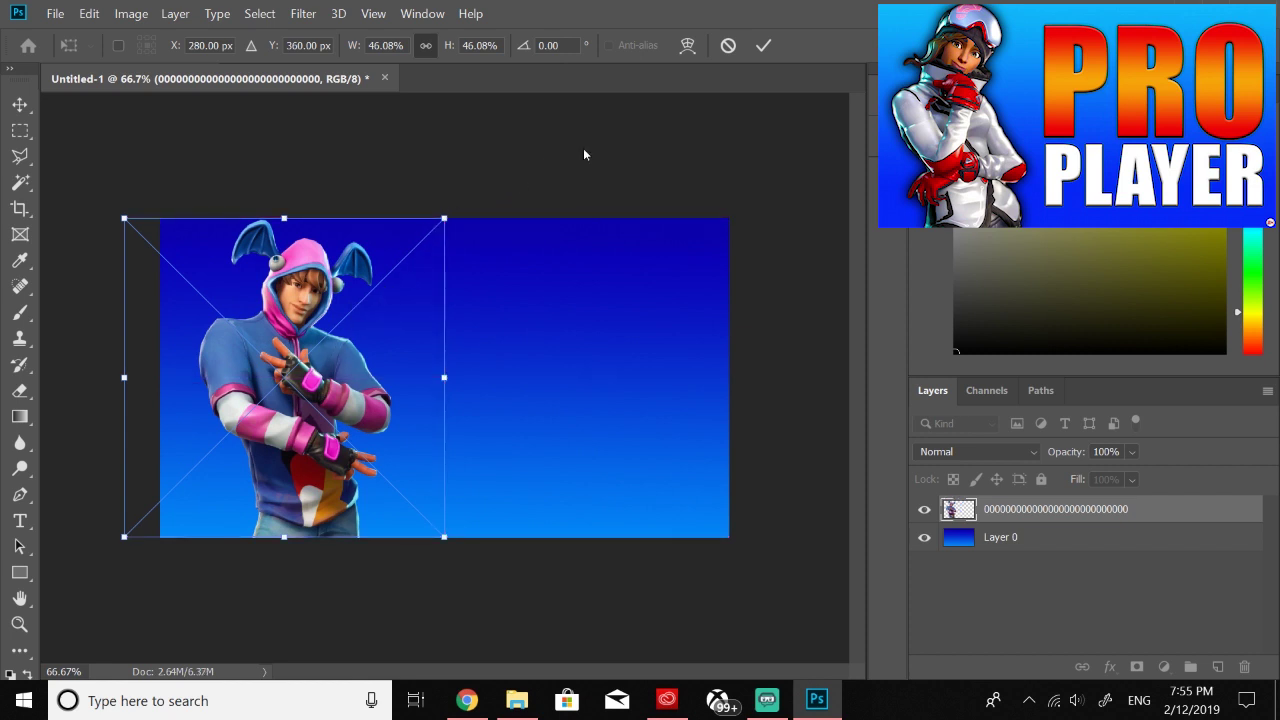
left_click(761, 50)
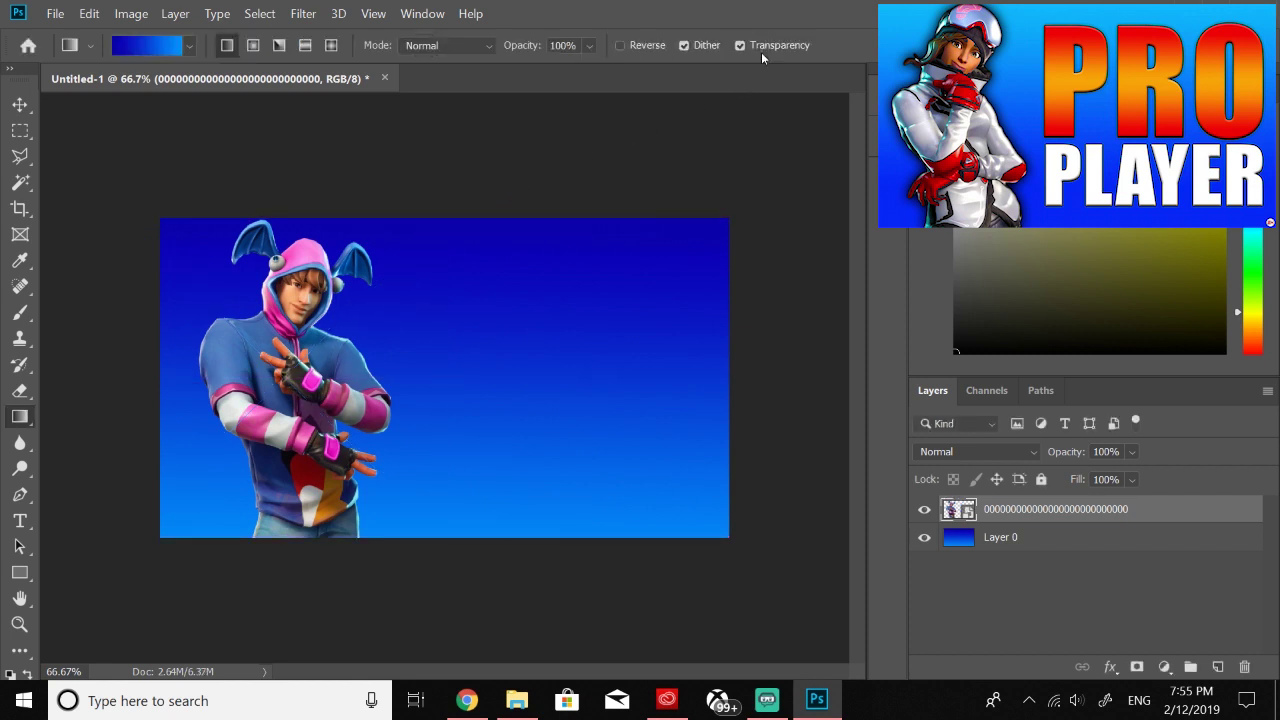
Add a 60 pt PRO text layer in the upper middle of the canvas.
left_click(20, 520)
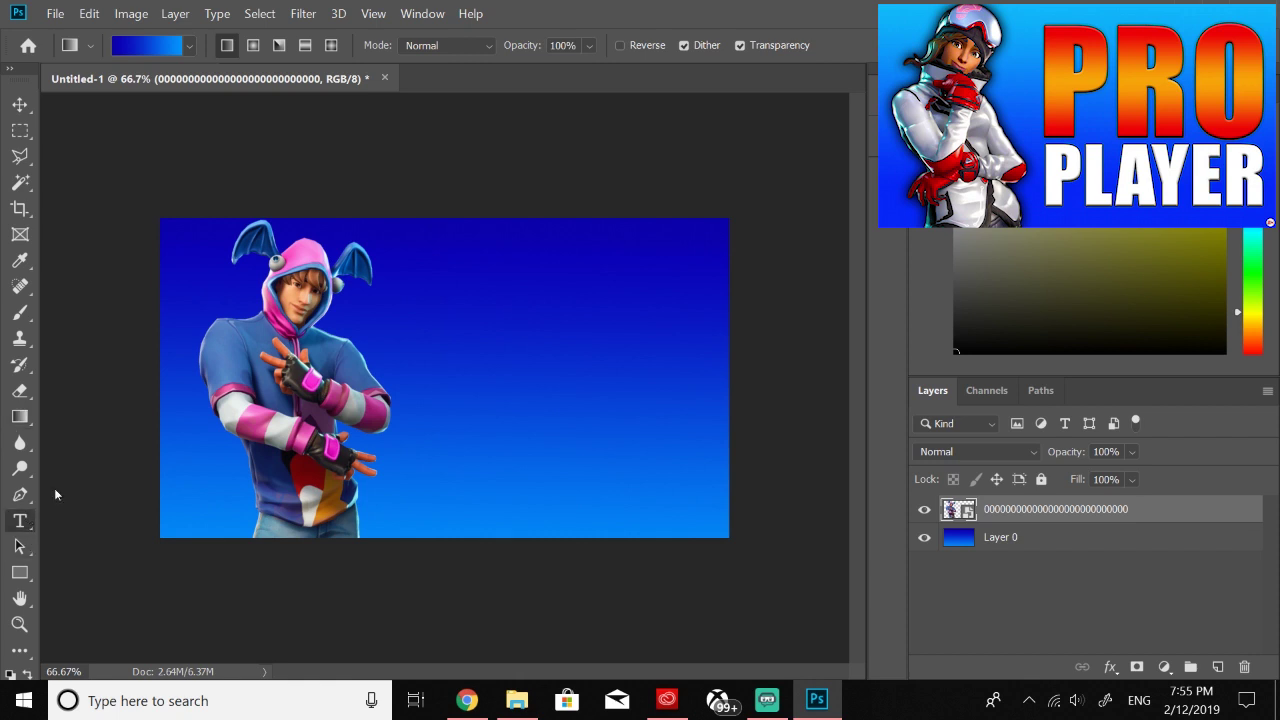
left_click(474, 304)
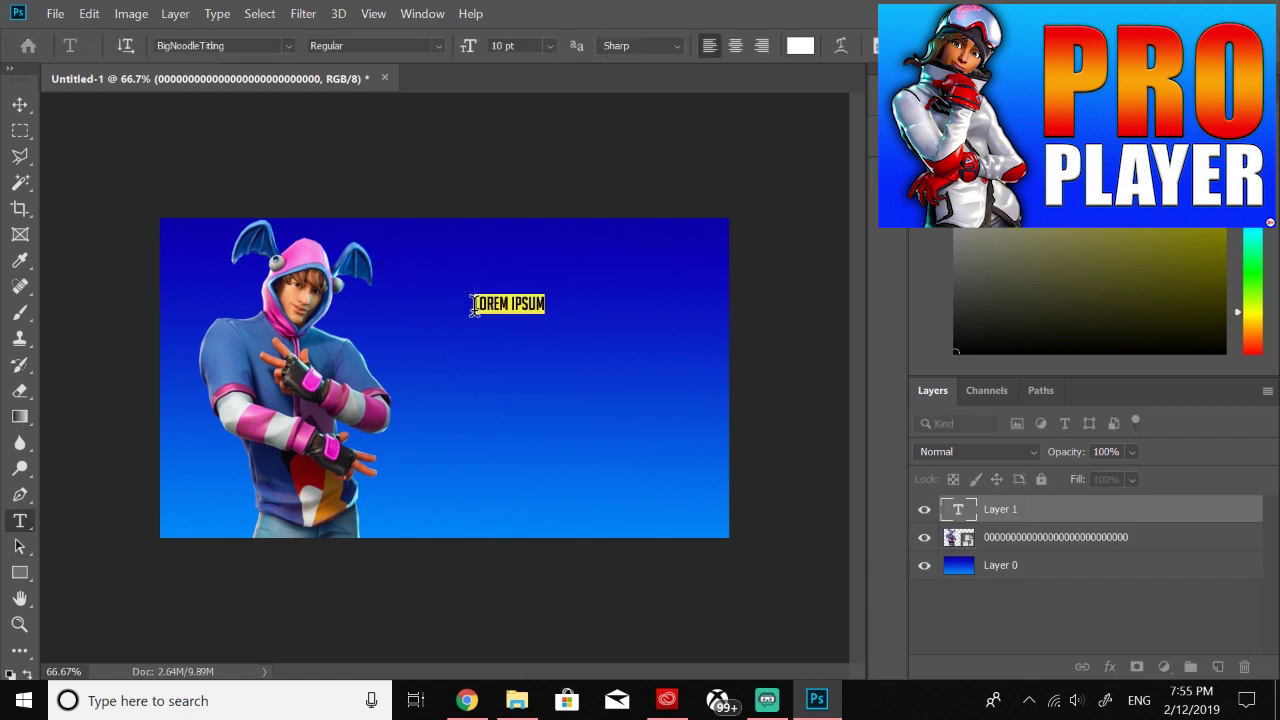
type("PRO")
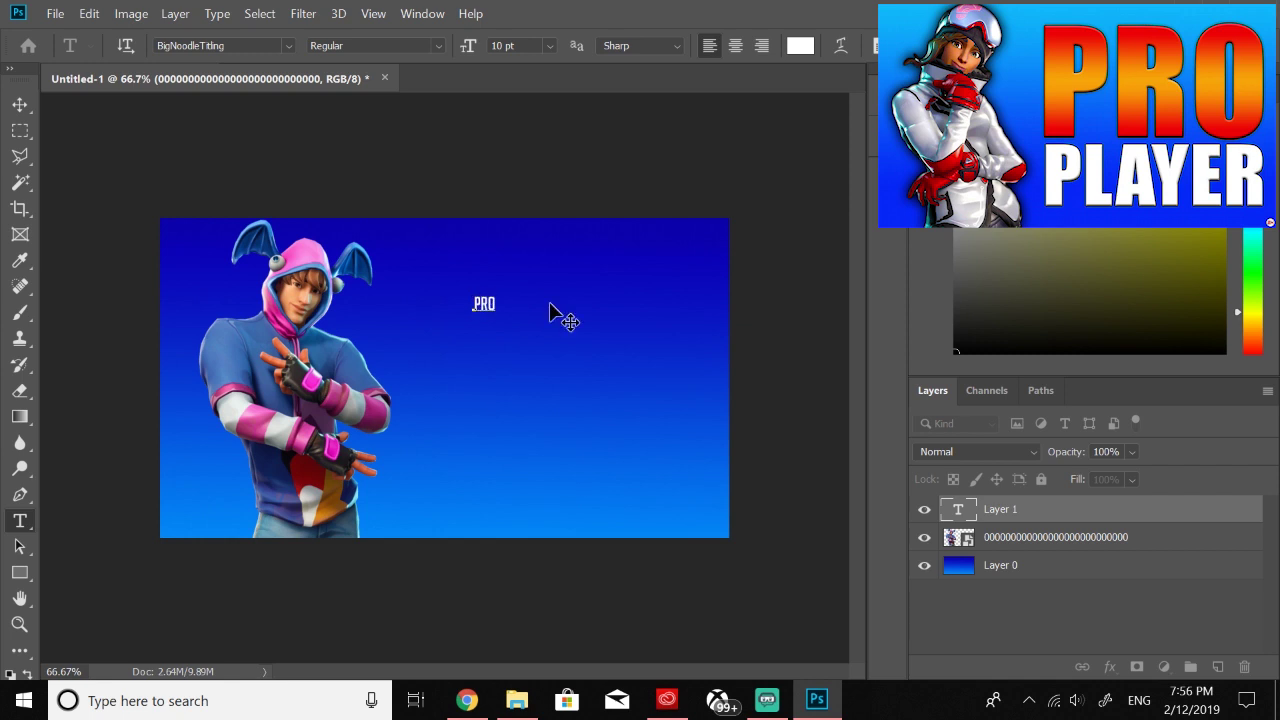
left_click_drag(498, 300, 396, 289)
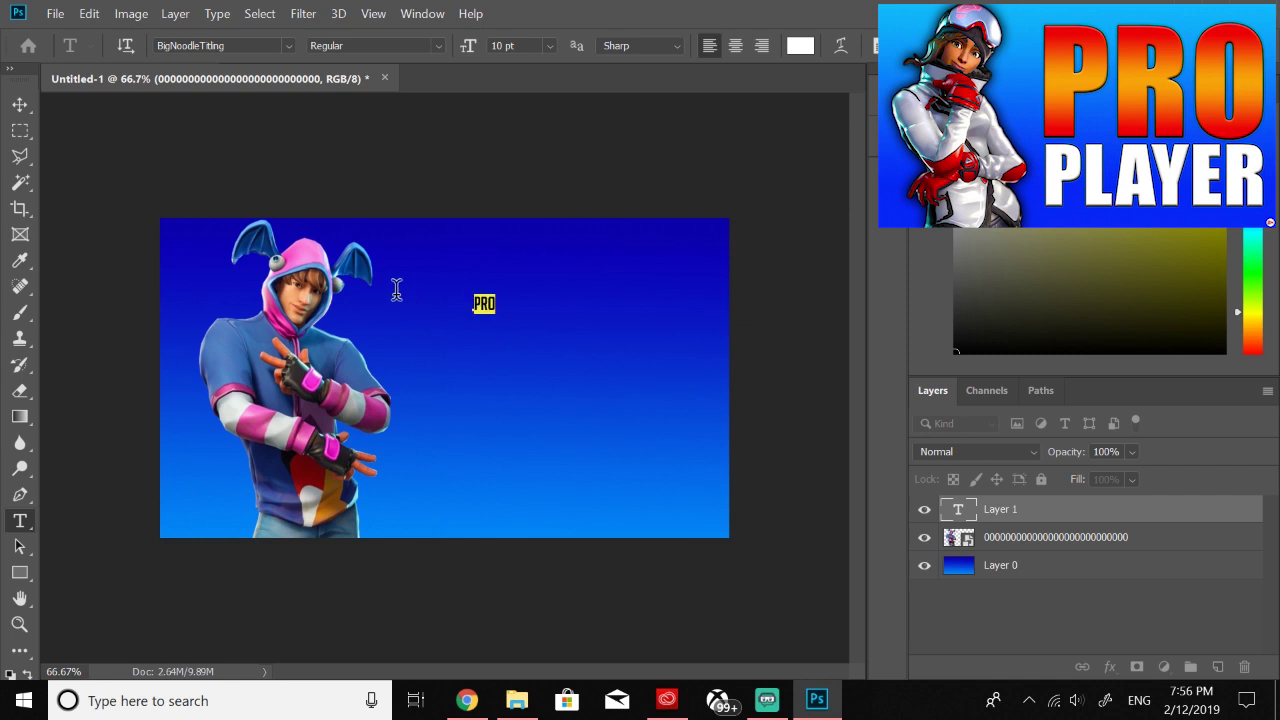
left_click(553, 49)
left_click(535, 285)
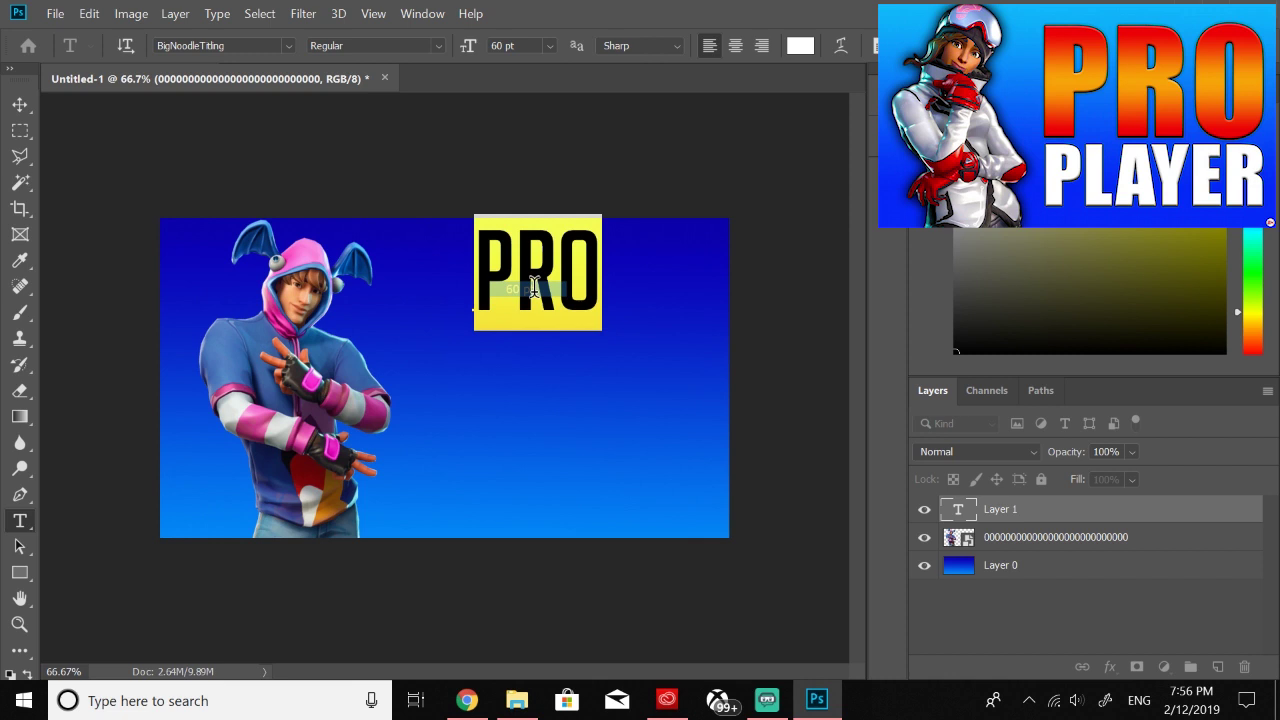
left_click_drag(623, 349, 650, 392)
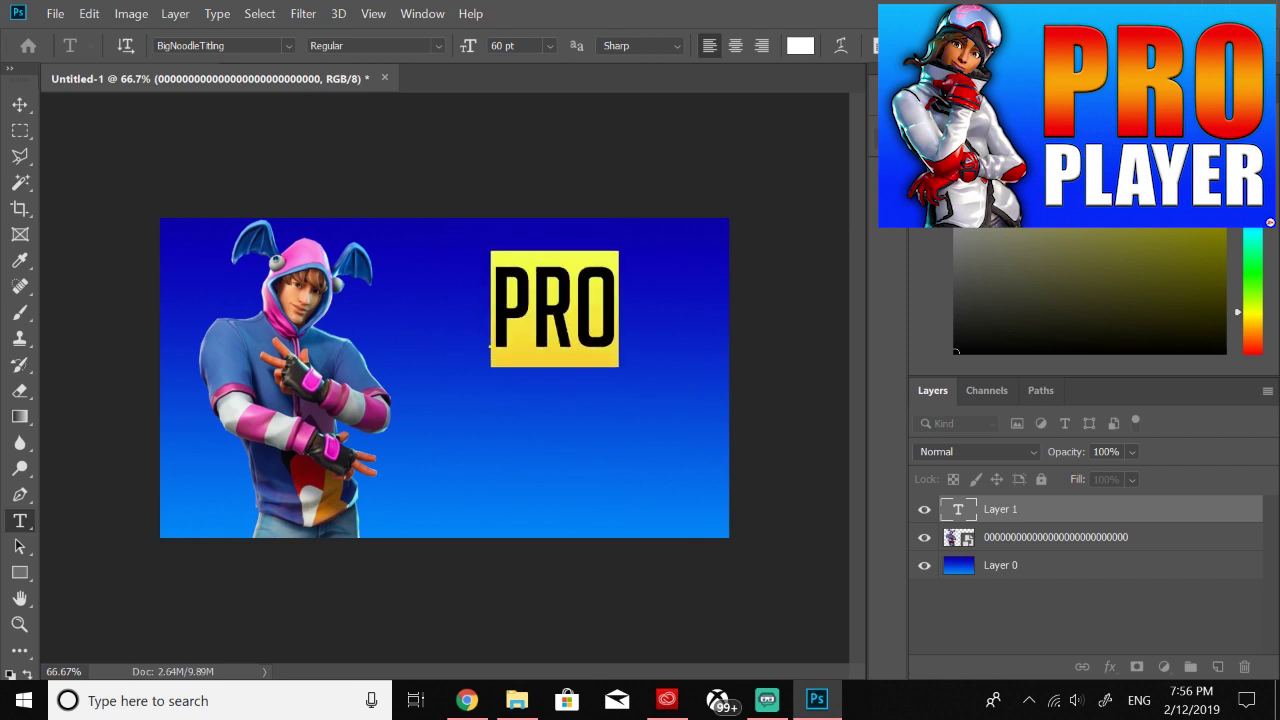
key("ctrl+Return")
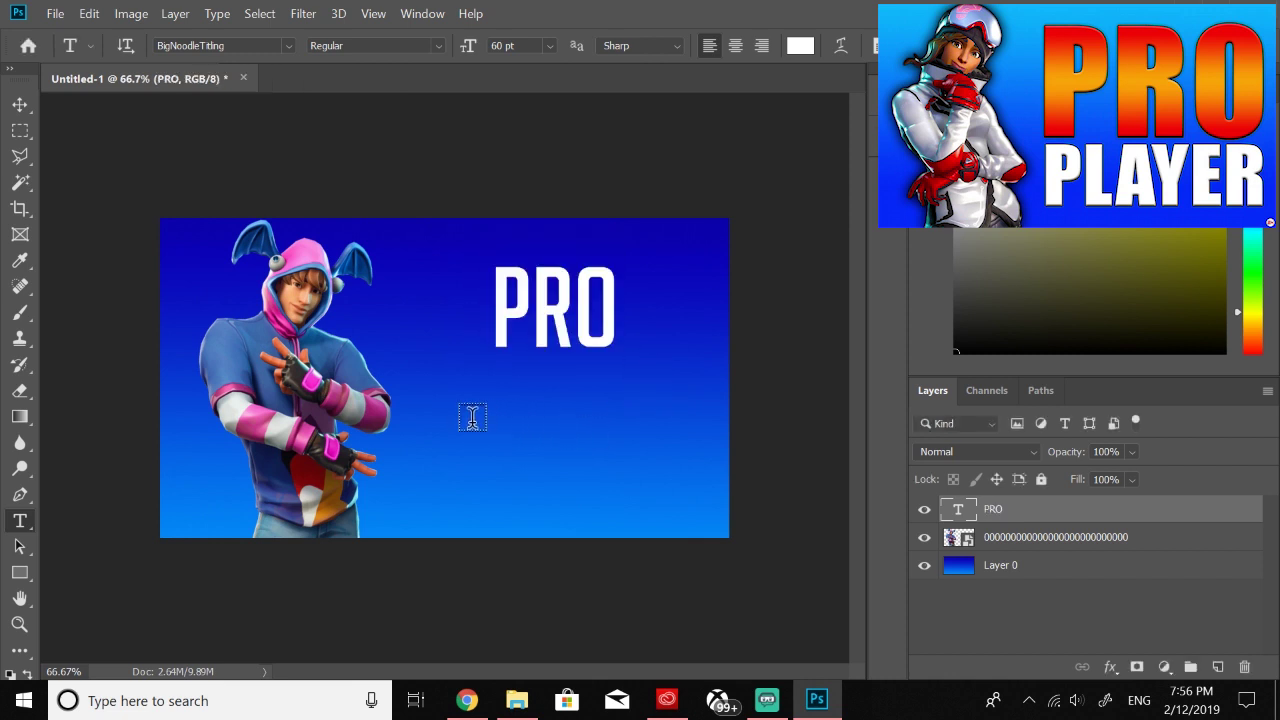
Add PLAYER text below PRO and stack both to the right of the character.
left_click(448, 430)
type("P")
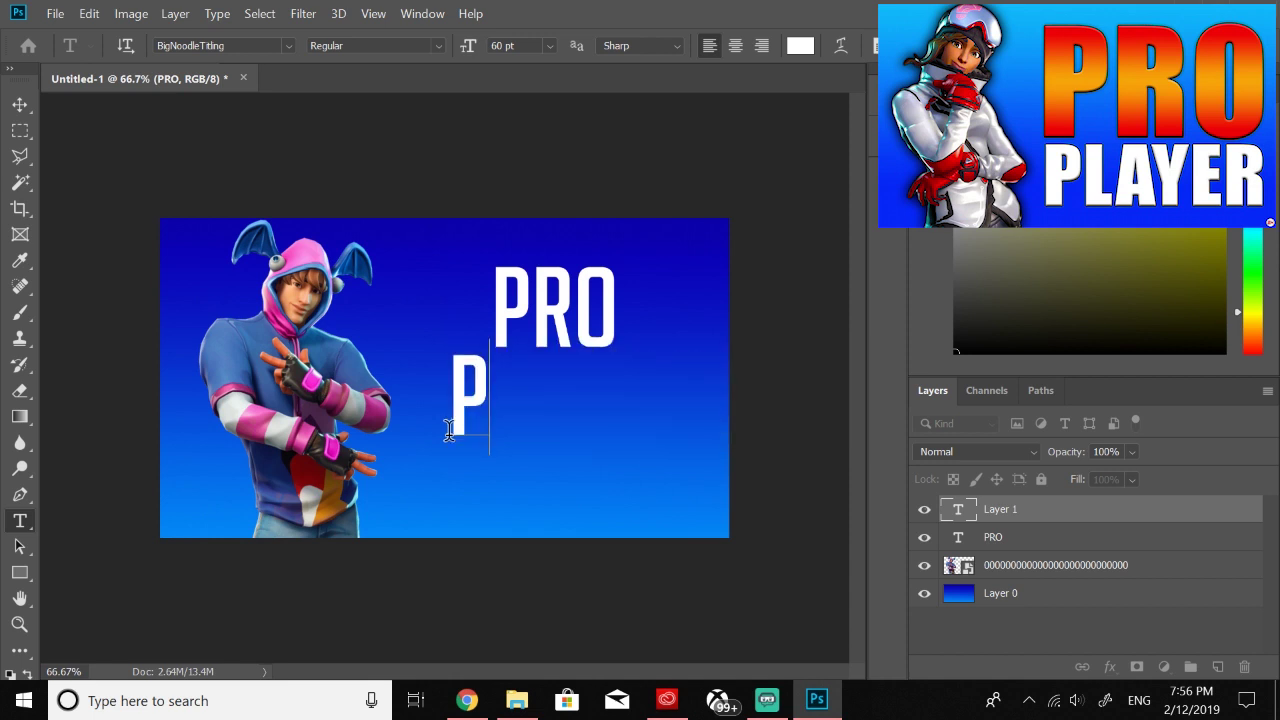
type("LAYER")
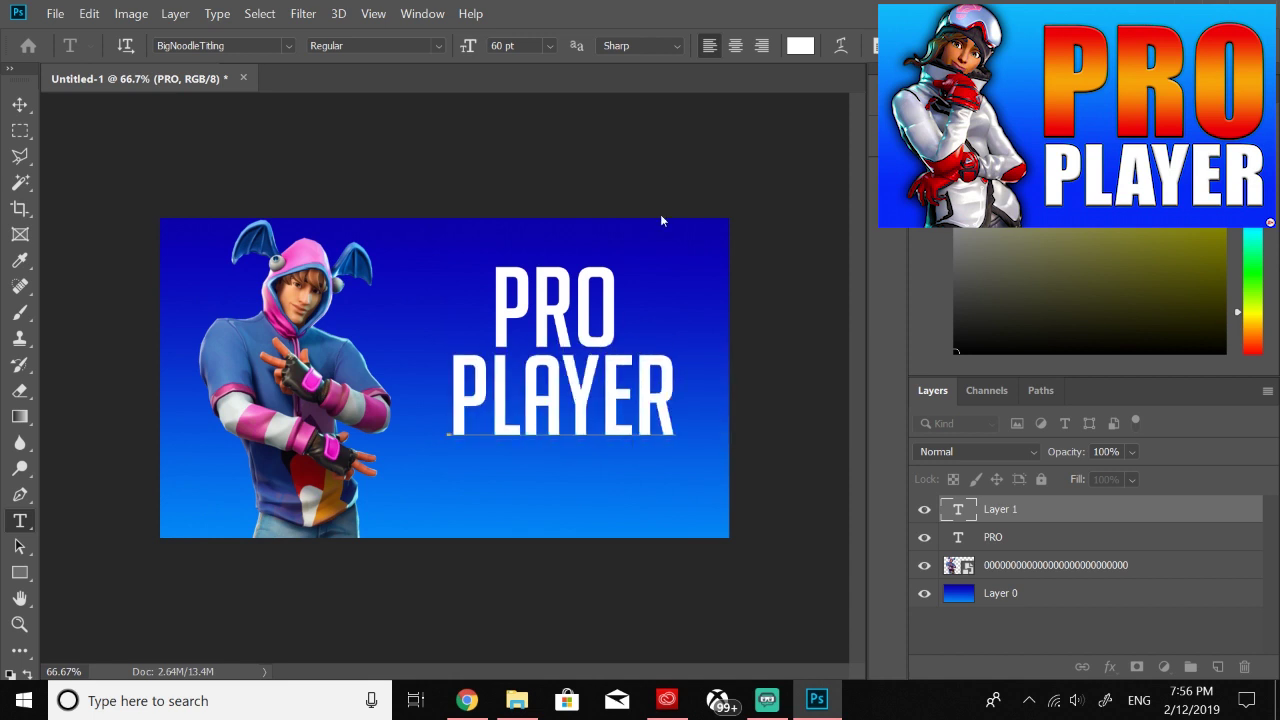
key("ctrl+Return")
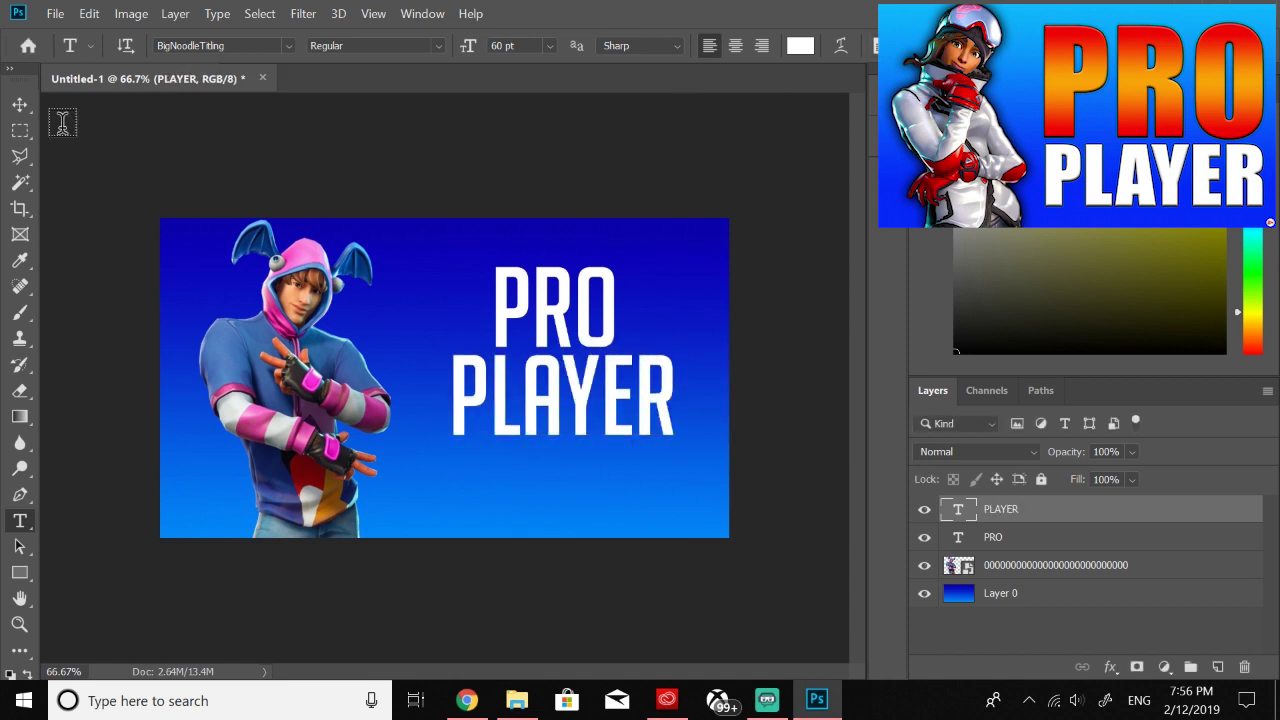
left_click(19, 104)
left_click_drag(580, 415, 586, 432)
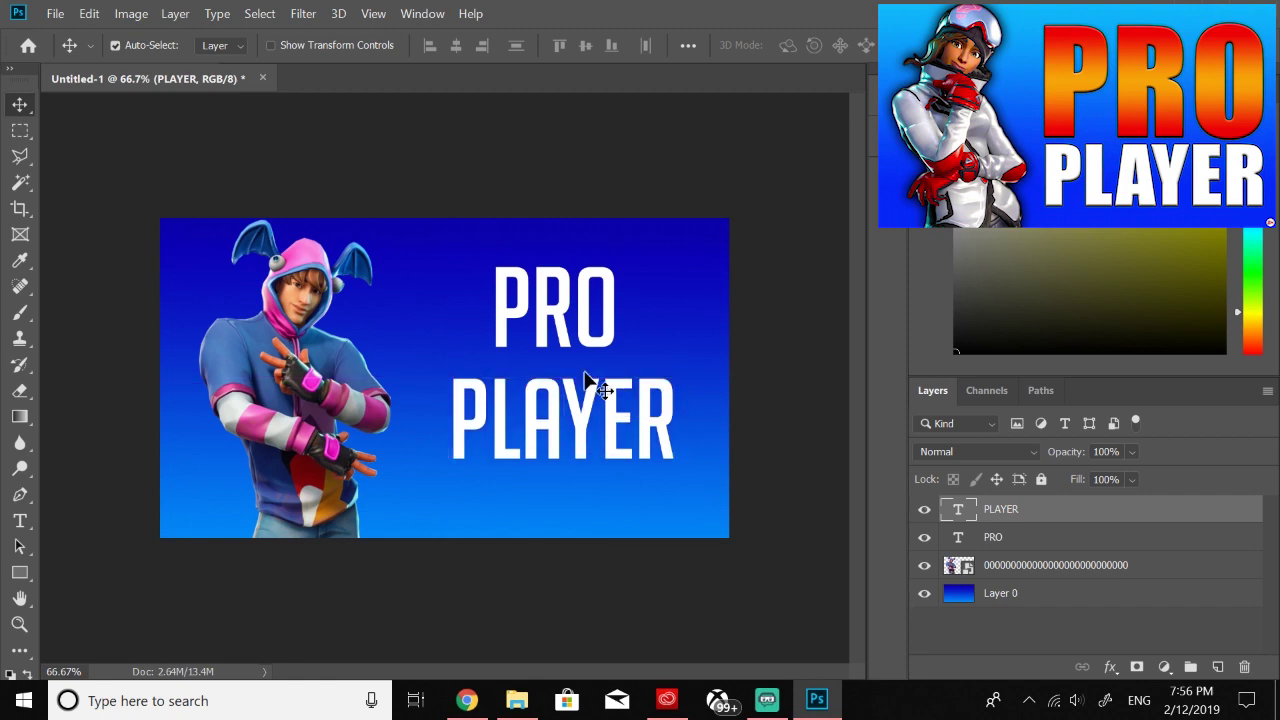
left_click_drag(566, 334, 575, 351)
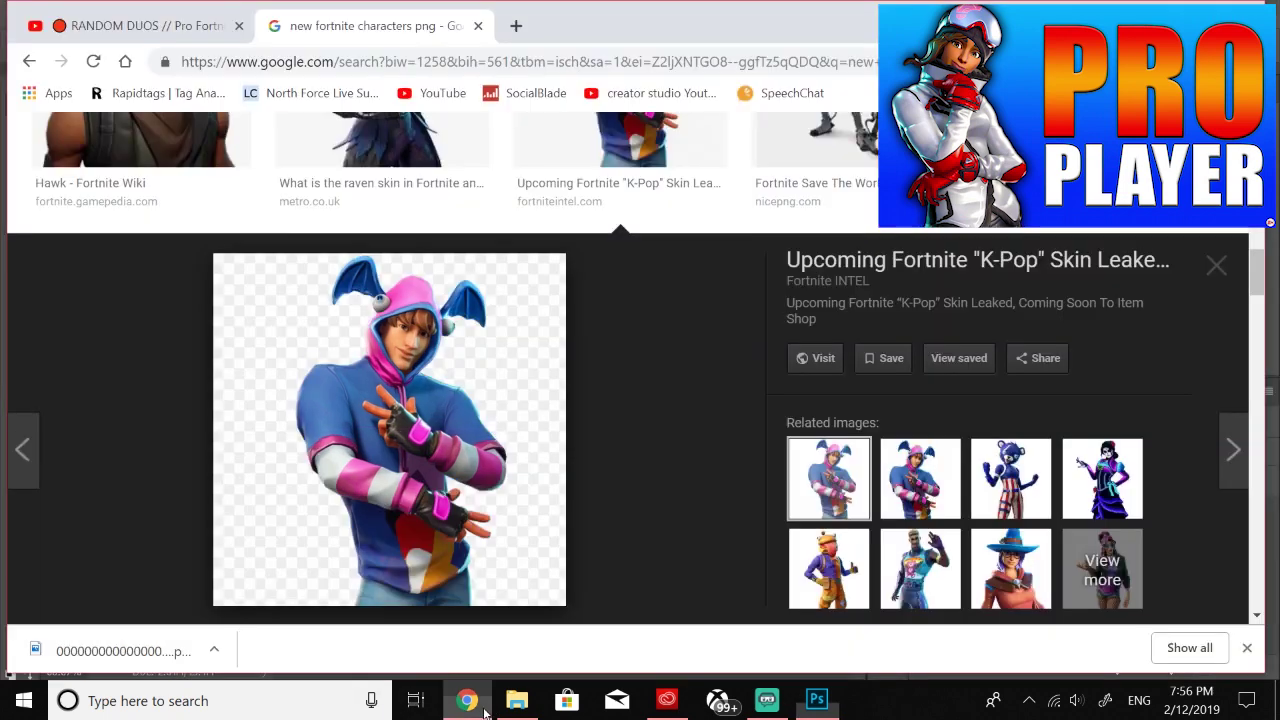
Scroll the YouTube livestream playlist to review the existing PRO PLAYER thumbnails.
left_click(467, 700)
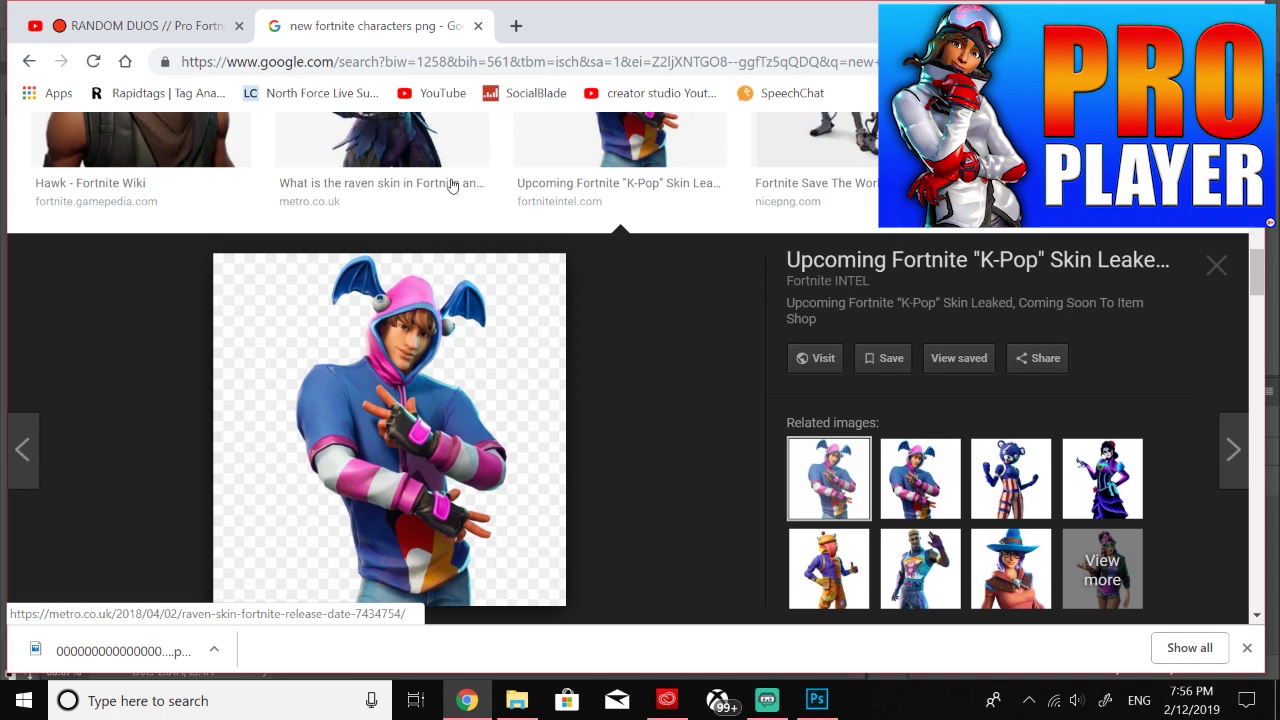
left_click(130, 22)
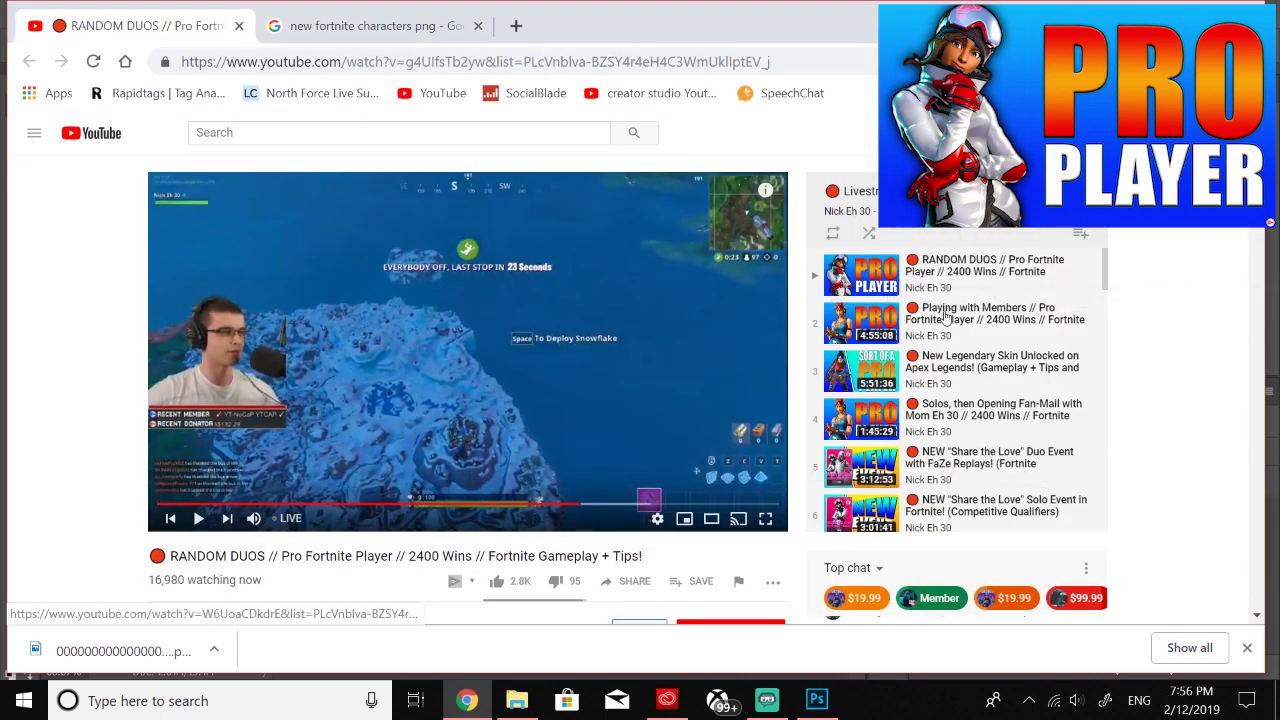
scroll(938, 456, "down", 1)
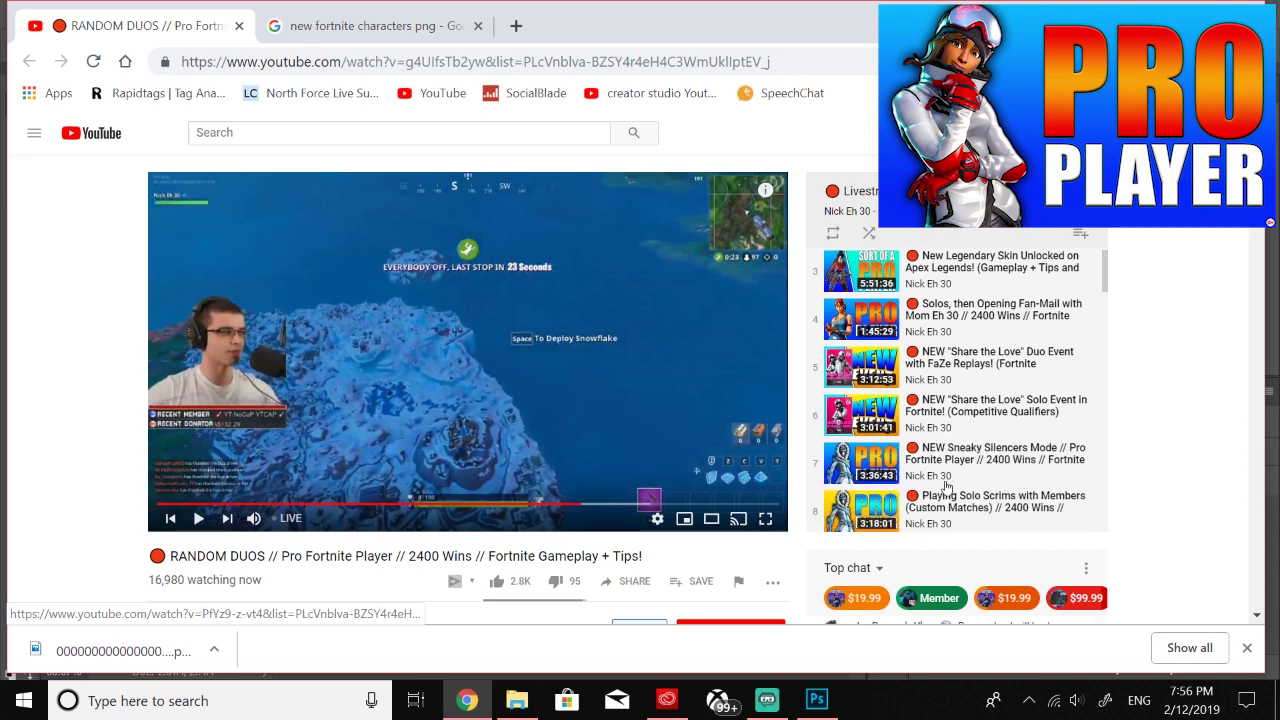
scroll(940, 465, "down", 1)
scroll(943, 475, "down", 1)
scroll(948, 488, "down", 1)
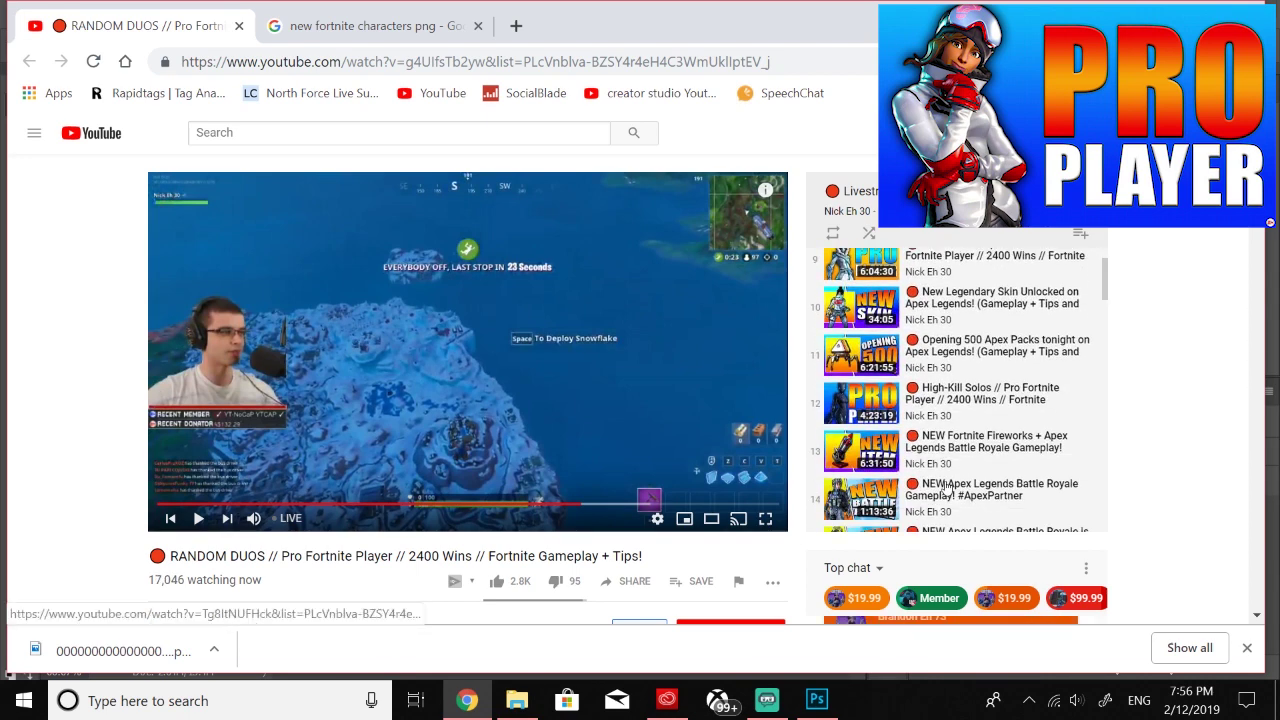
scroll(950, 475, "down", 1)
scroll(953, 450, "down", 1)
scroll(953, 450, "down", 1)
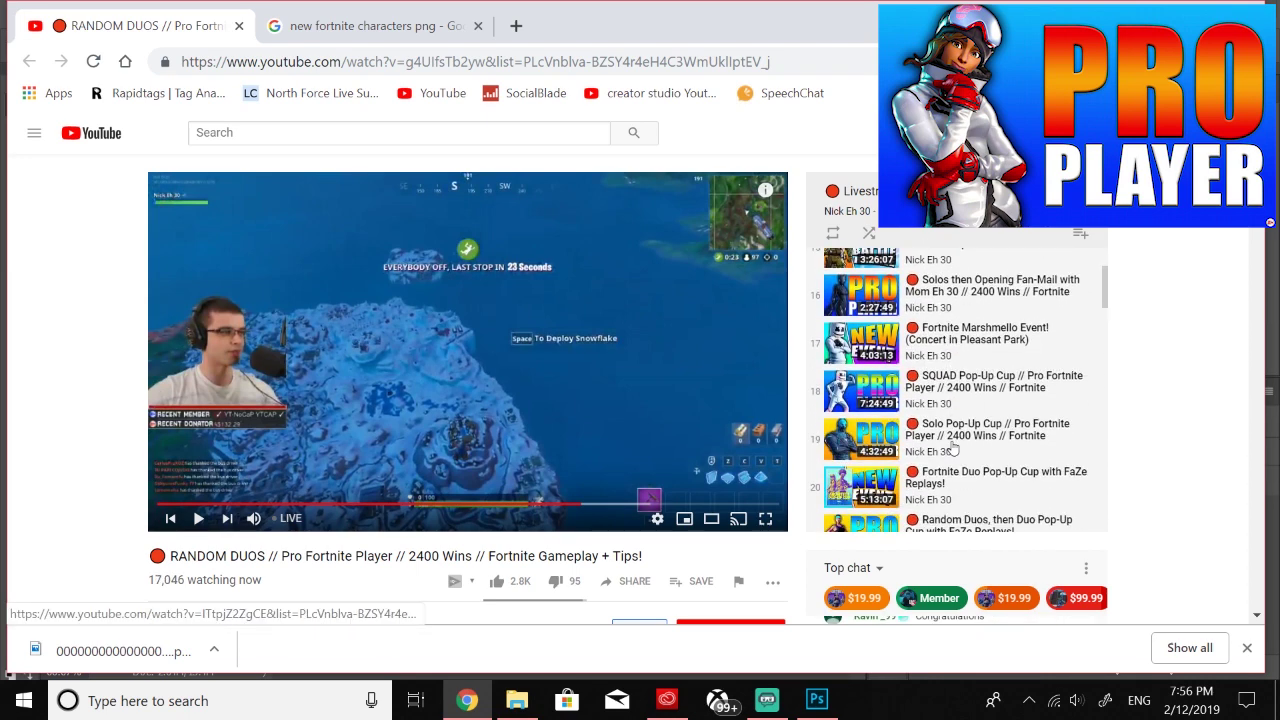
scroll(953, 450, "down", 1)
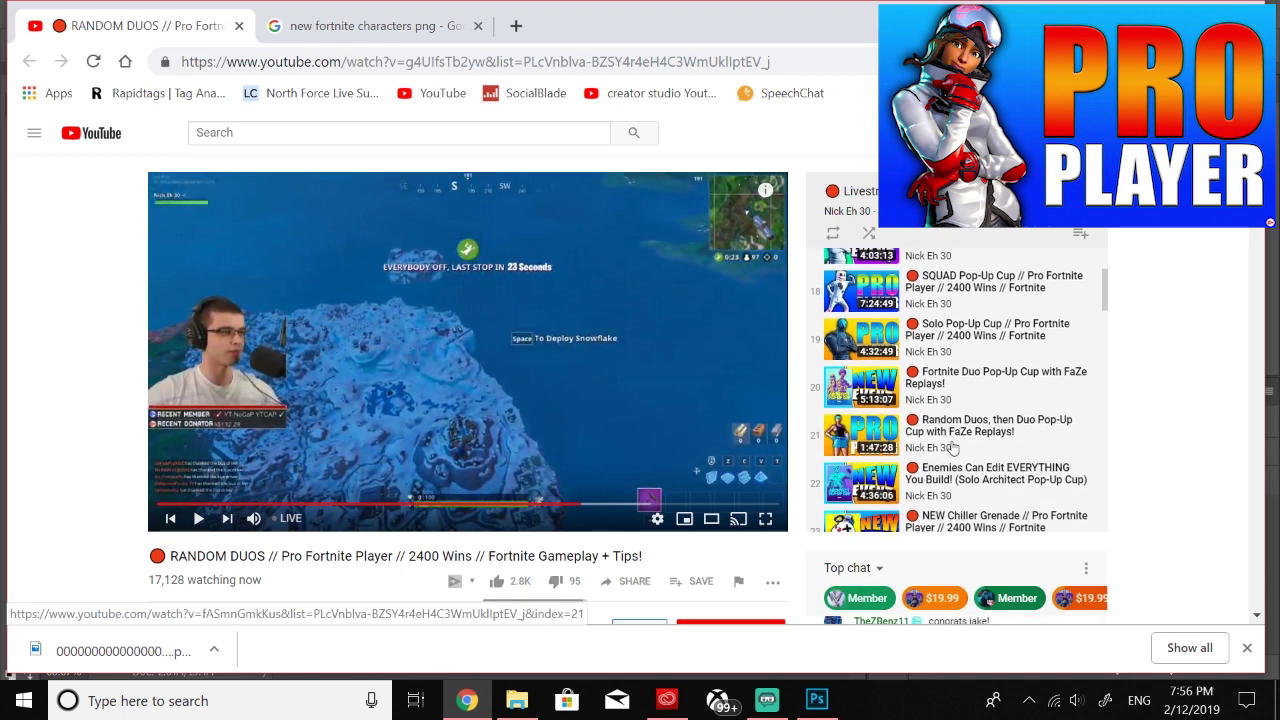
scroll(846, 314, "up", 1)
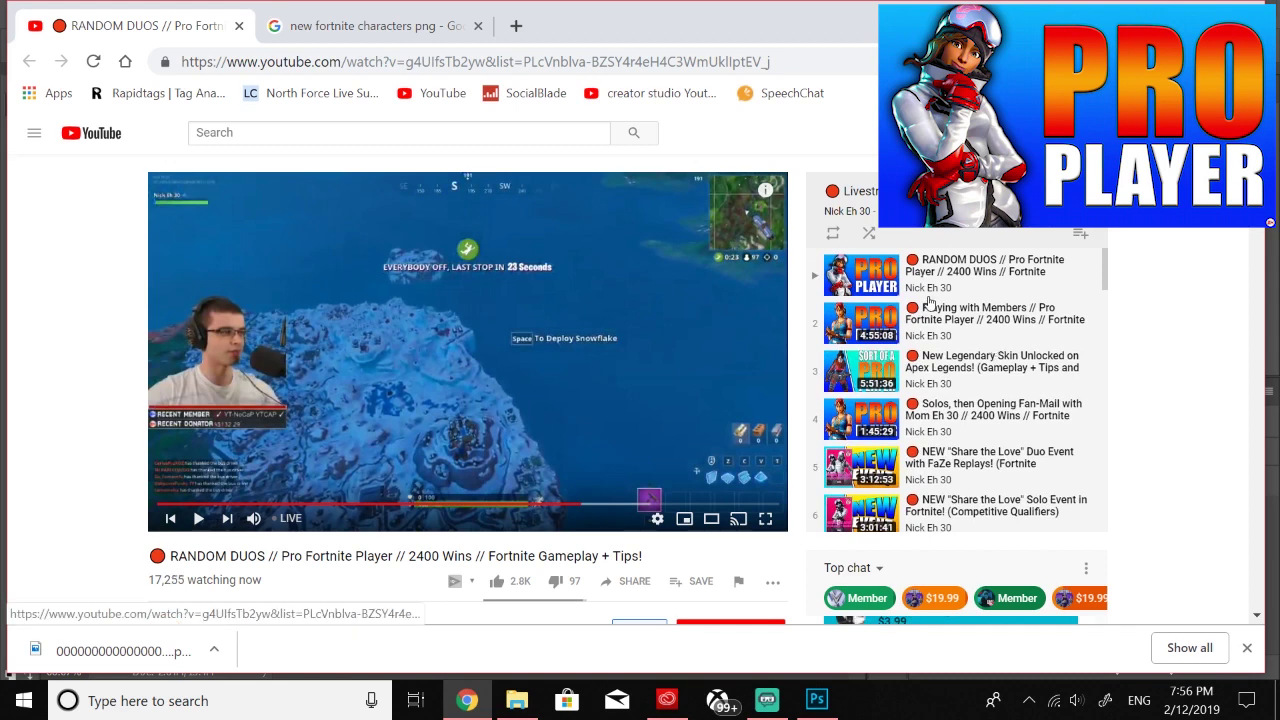
scroll(950, 305, "down", 5)
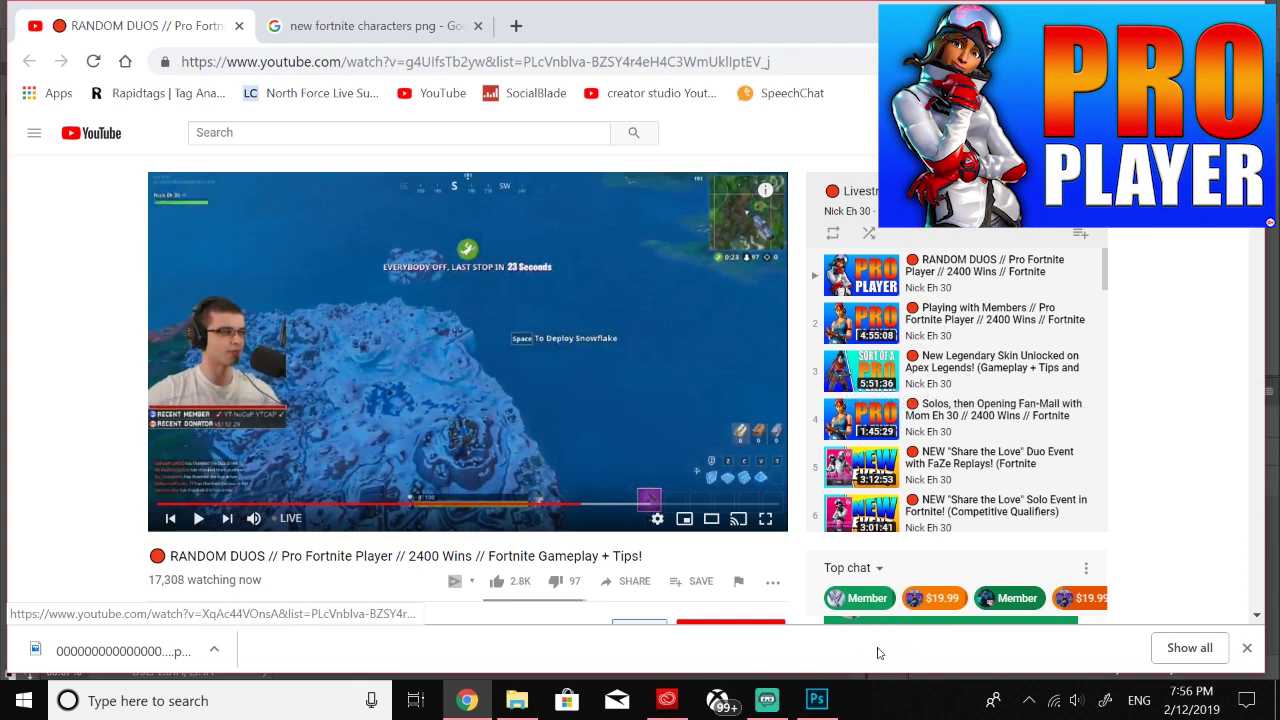
Give the PRO layer a Gradient Overlay style and open its gradient for editing.
left_click(816, 703)
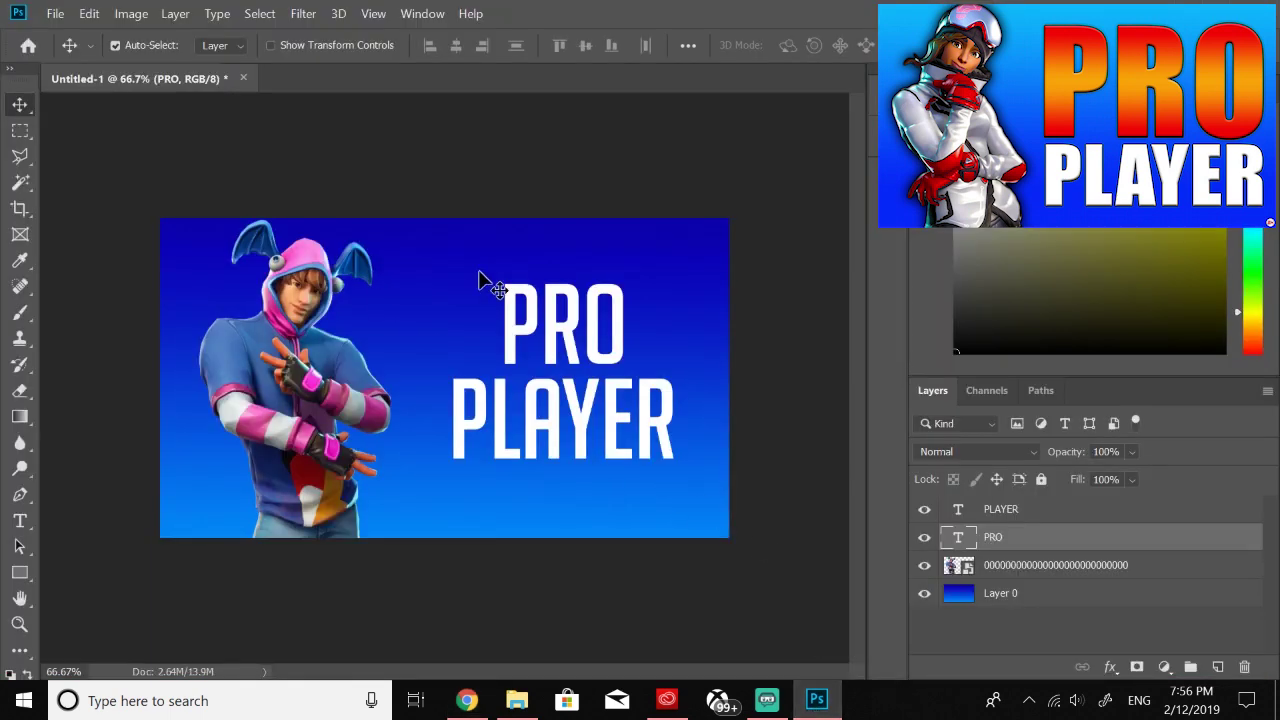
double_click(1082, 540)
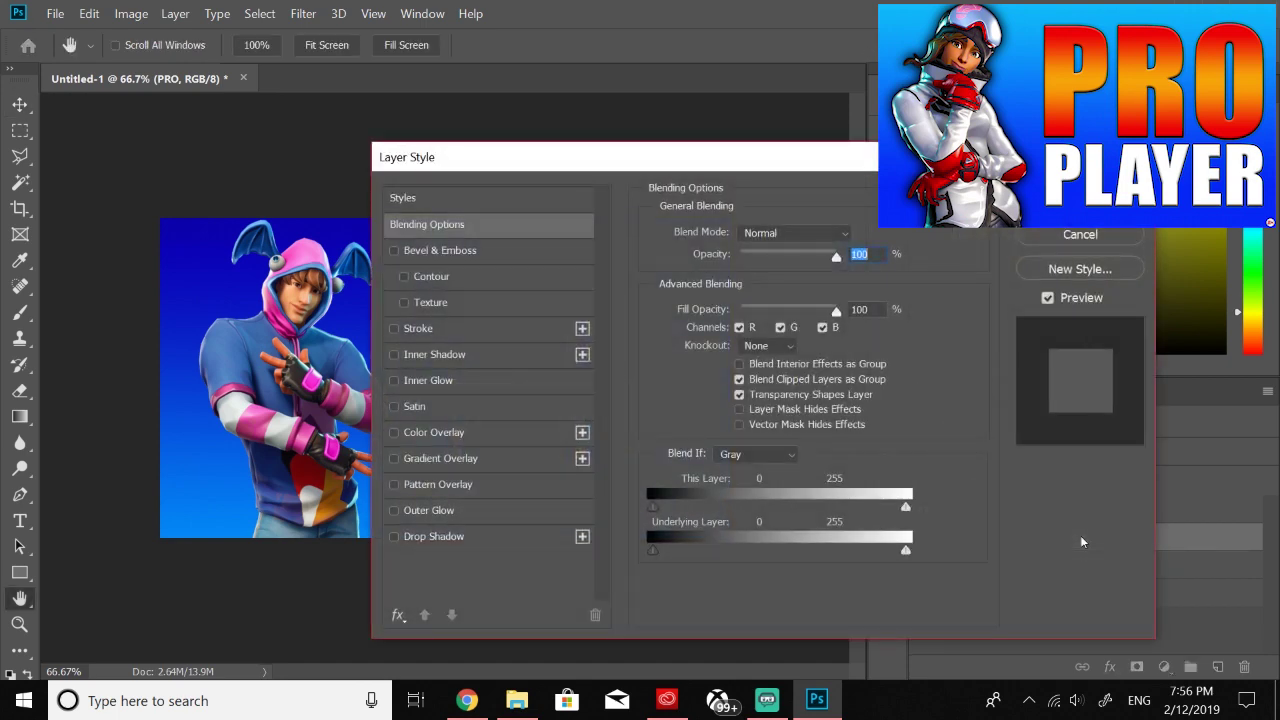
left_click(445, 458)
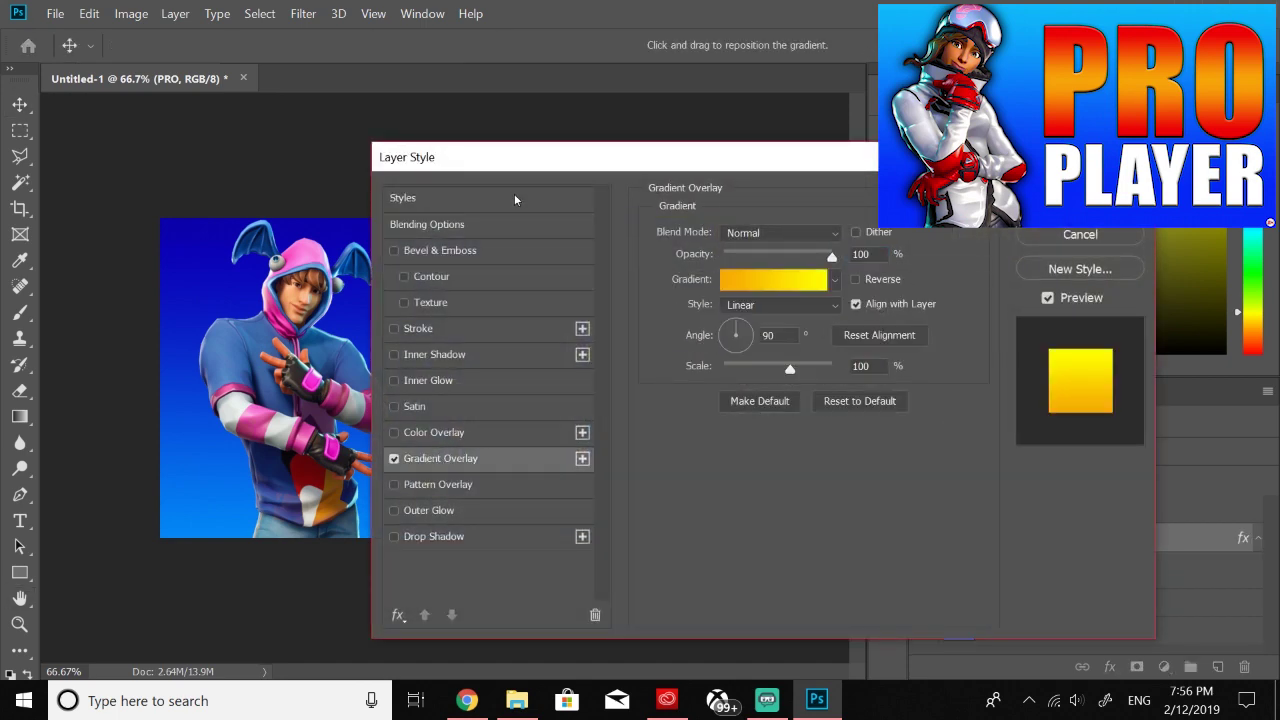
left_click_drag(521, 167, 858, 158)
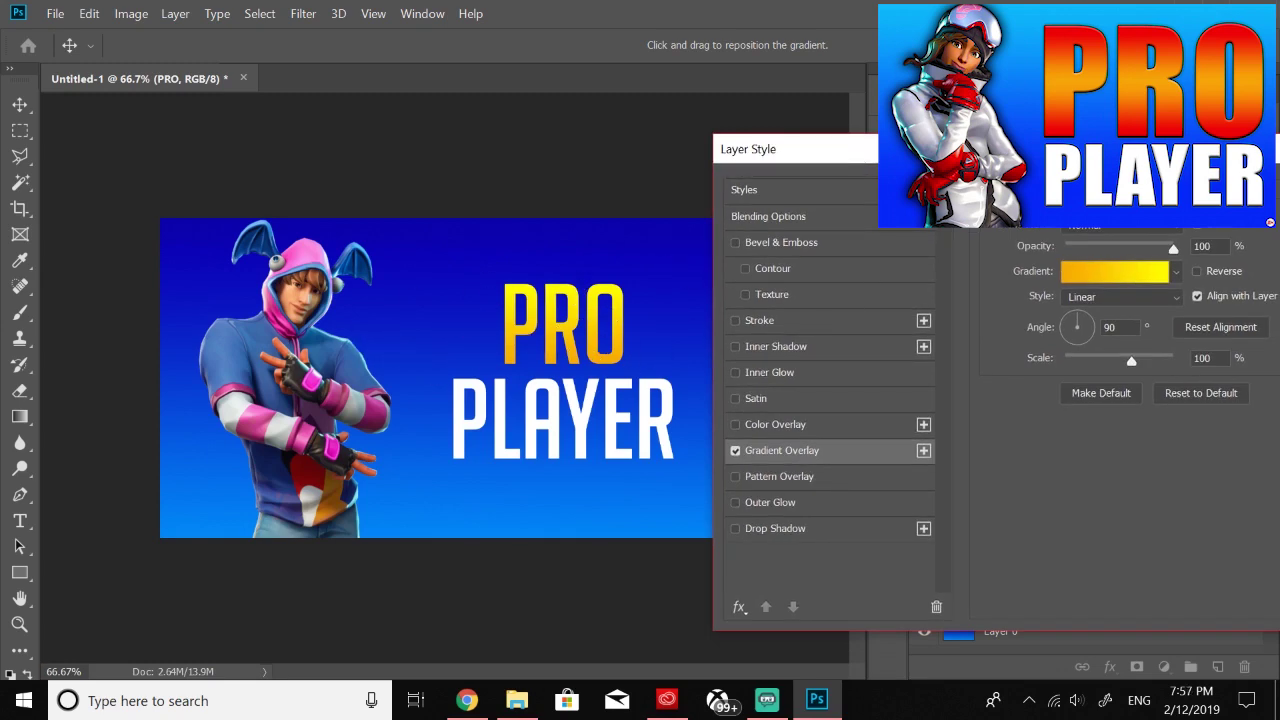
mouse_move(760, 148)
left_mouse_down()
mouse_move(696, 50)
mouse_move(673, 52)
left_mouse_up()
left_click(1020, 176)
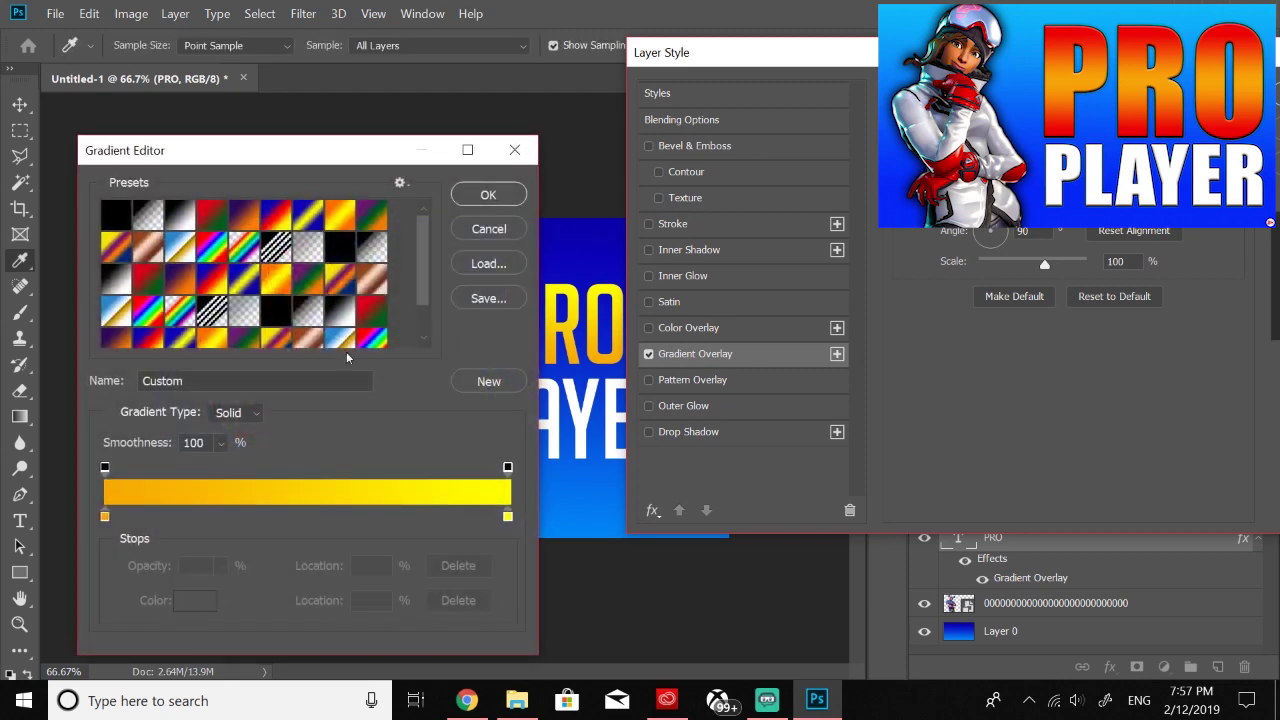
Set the gradient's starting stop to red, ff0000.
double_click(104, 516)
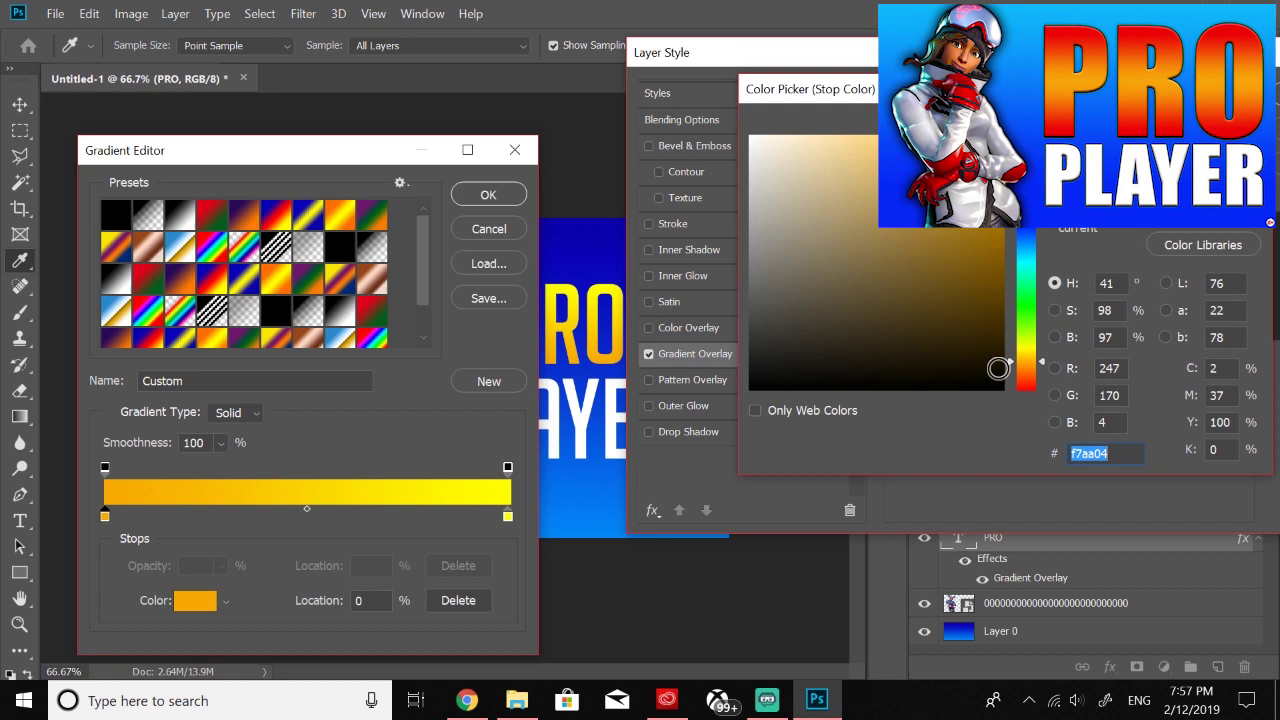
left_click_drag(1040, 366, 1030, 392)
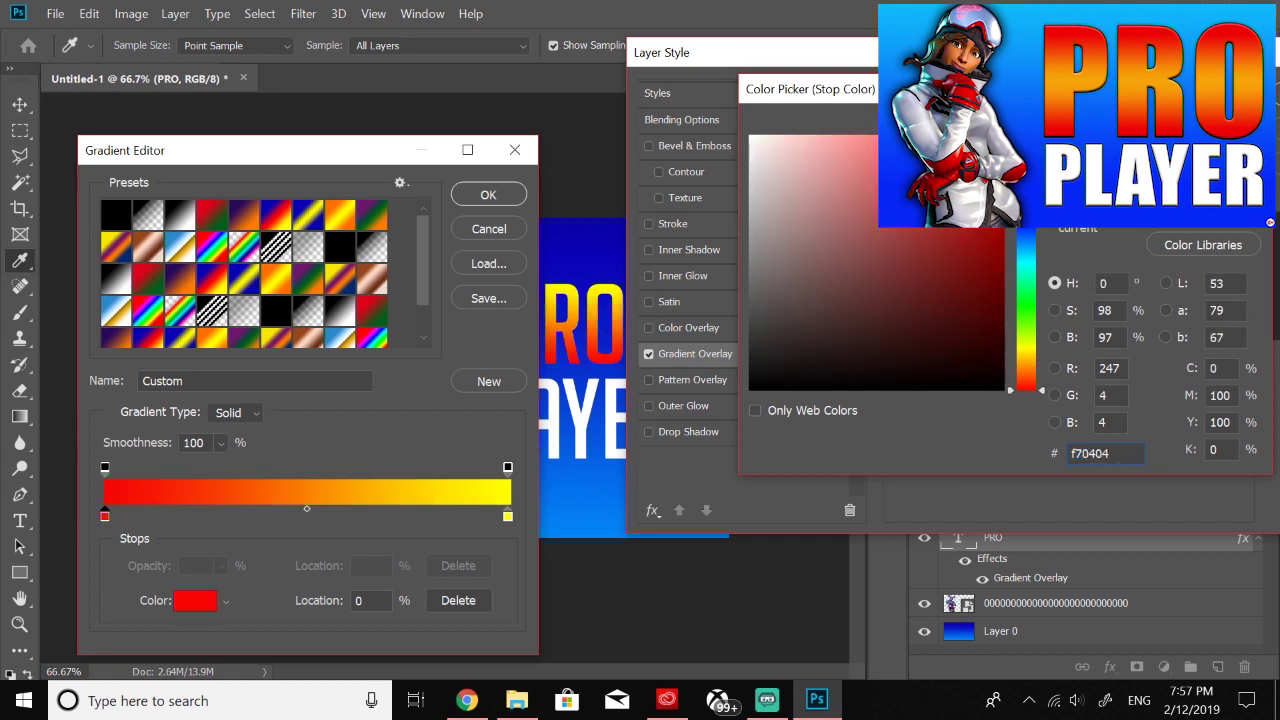
type("ff0000")
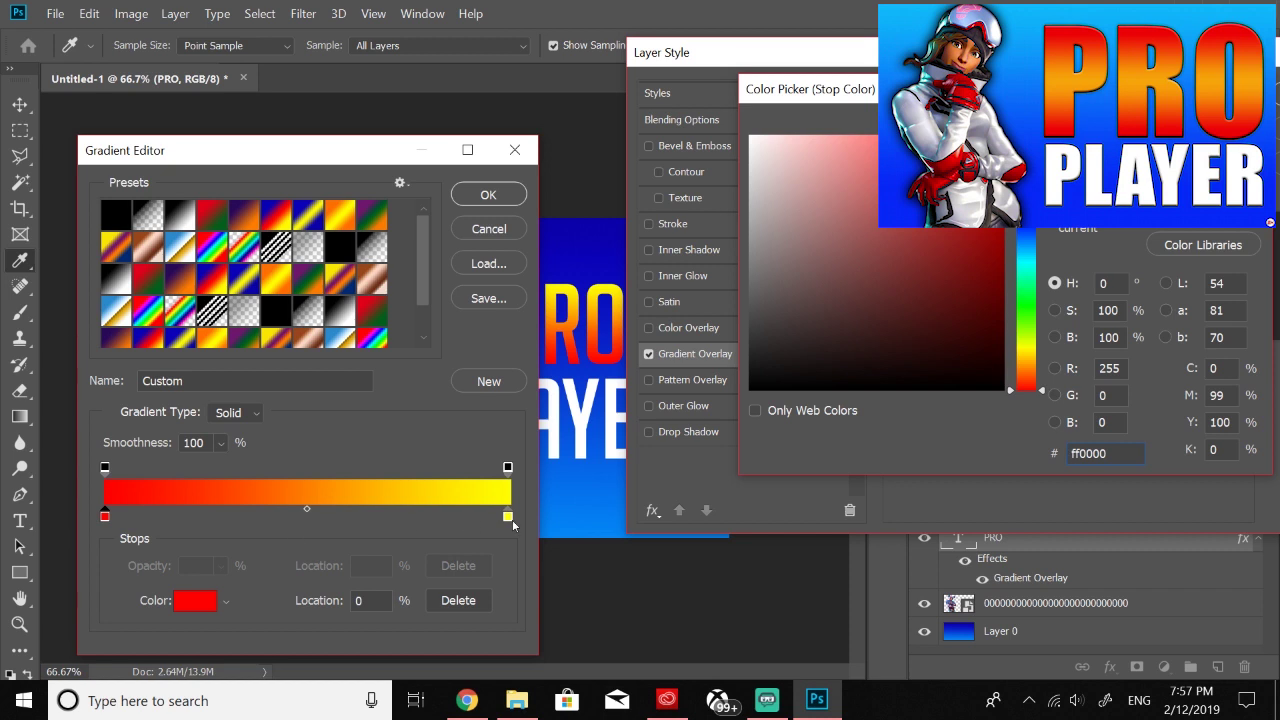
key("ctrl+a")
key("Return")
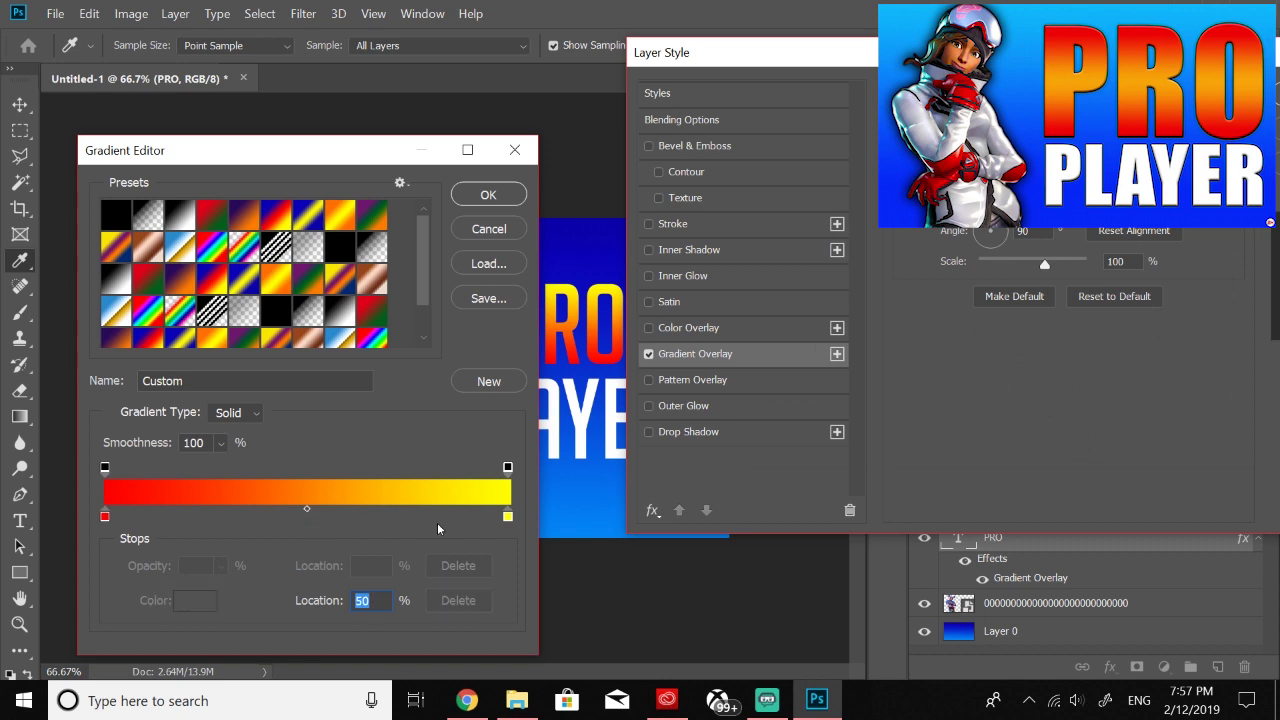
Make the end stop orange (ff8a00) and move it to the middle of the bar.
double_click(508, 516)
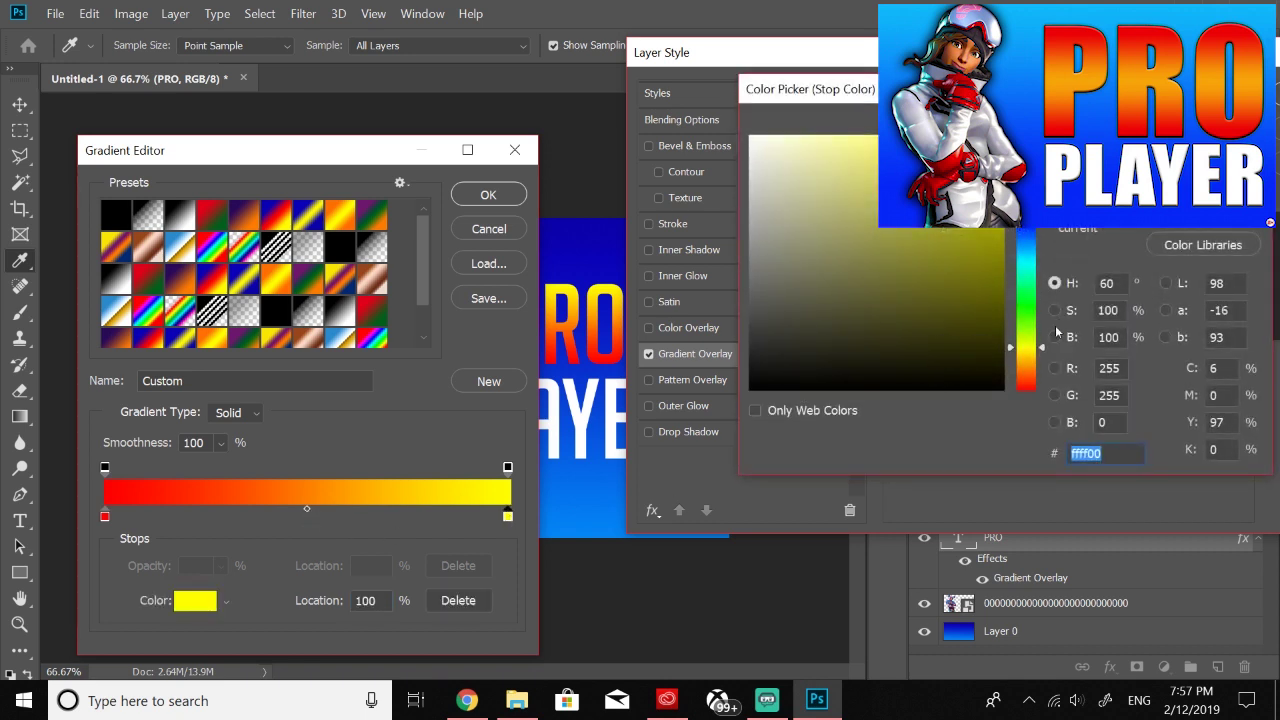
left_click_drag(1026, 350, 1026, 392)
left_click_drag(1040, 316, 1040, 370)
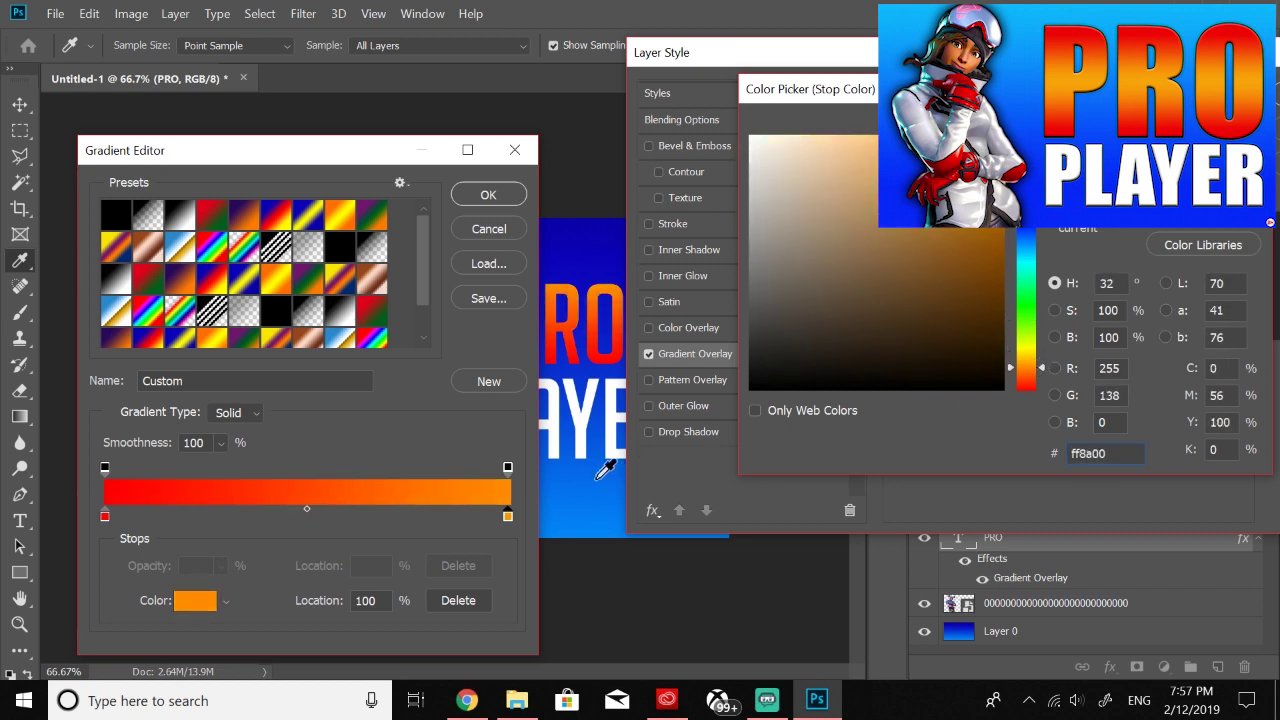
left_click(507, 522)
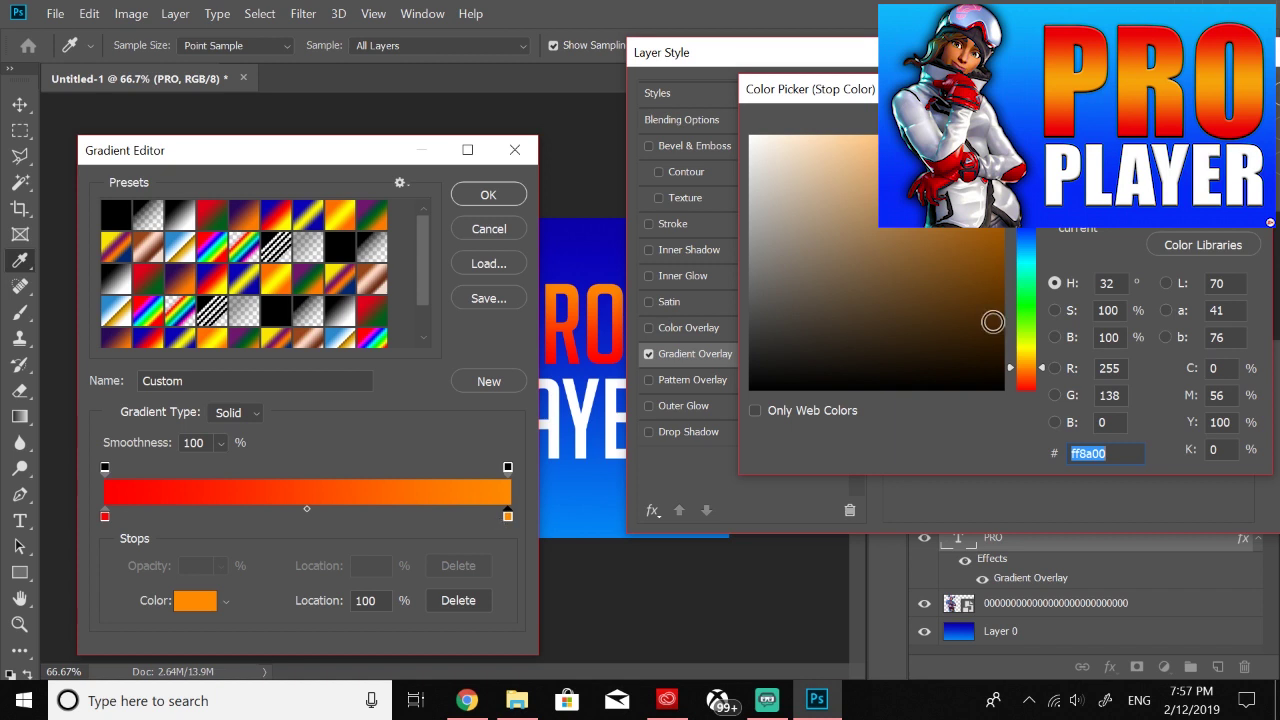
key("Return")
left_click_drag(508, 516, 305, 518)
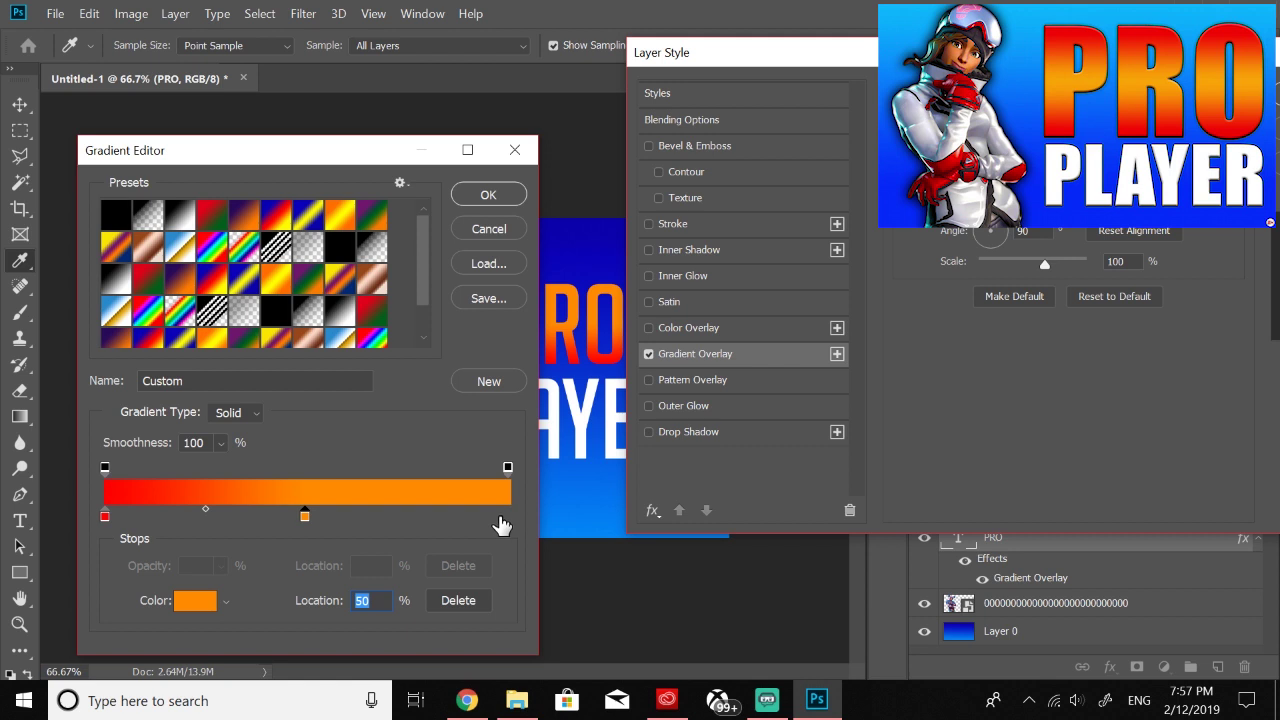
Add a red ff0000 end stop and push the orange-to-red midpoint right.
left_click(508, 516)
double_click(507, 517)
type("ff0000")
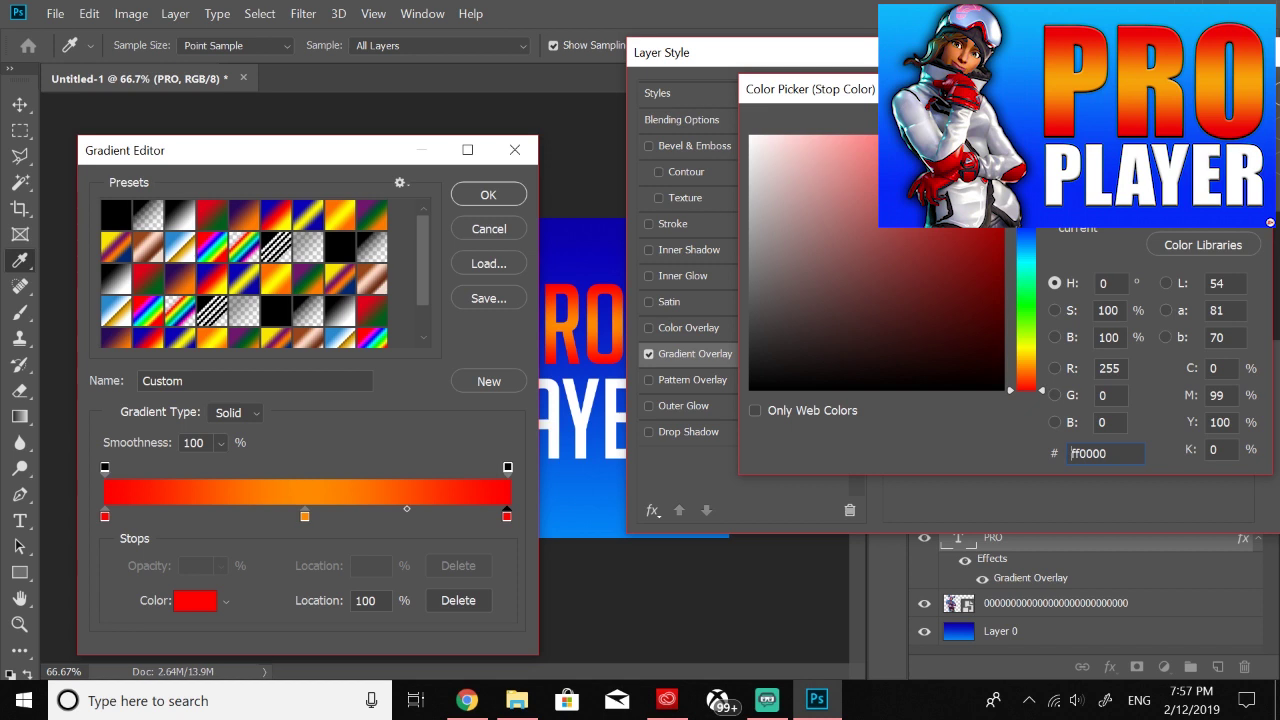
key("Return")
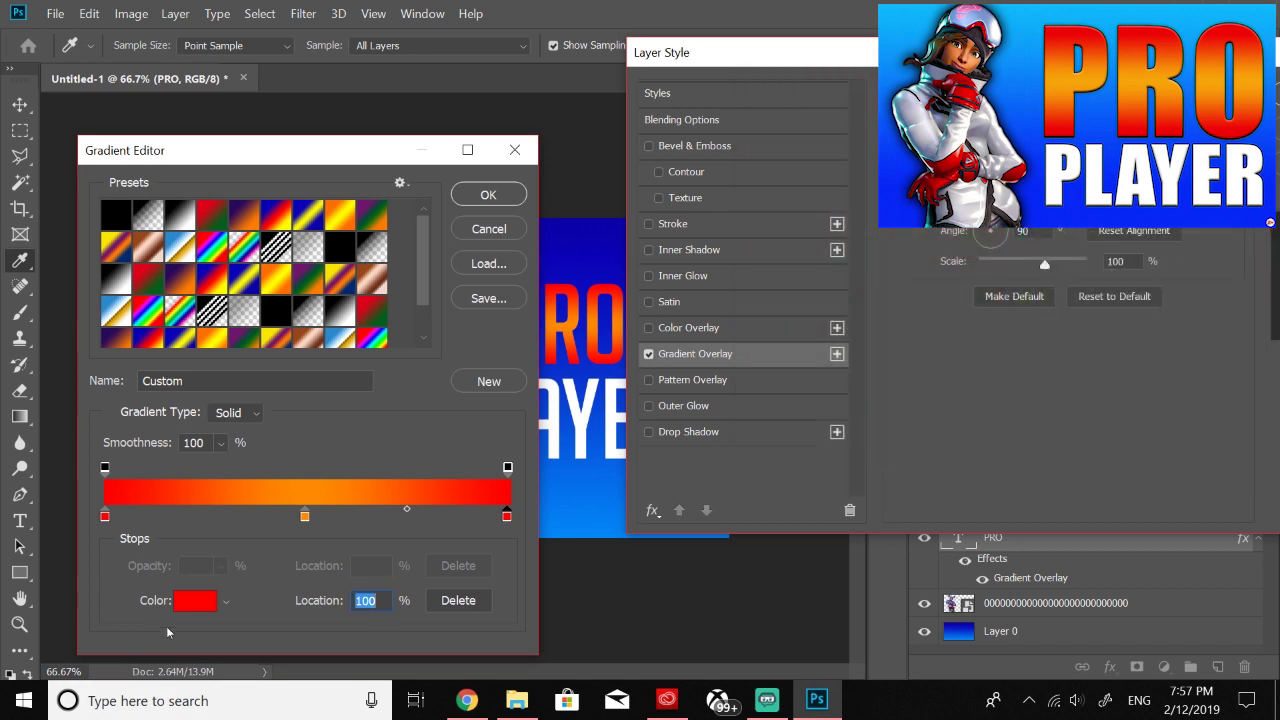
left_click(407, 510)
left_click_drag(407, 510, 453, 511)
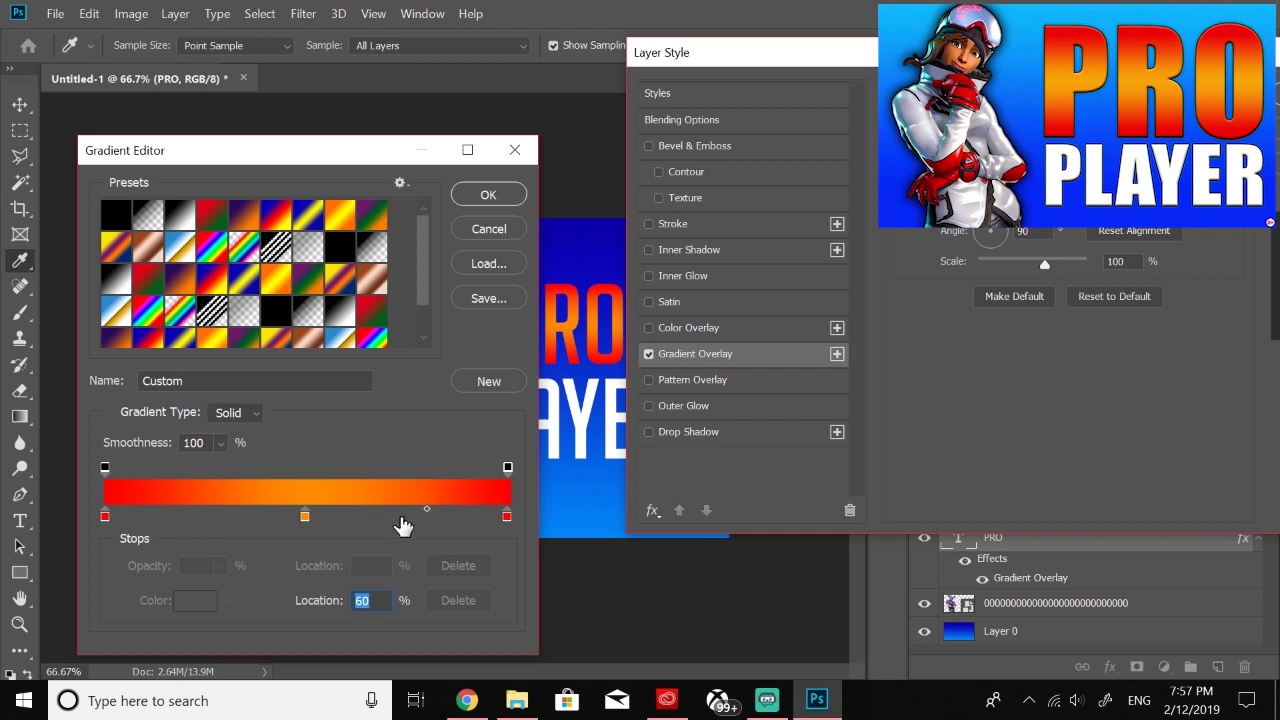
Shift the red-to-orange midpoint left and accept the red-orange-red gradient.
left_click(171, 515)
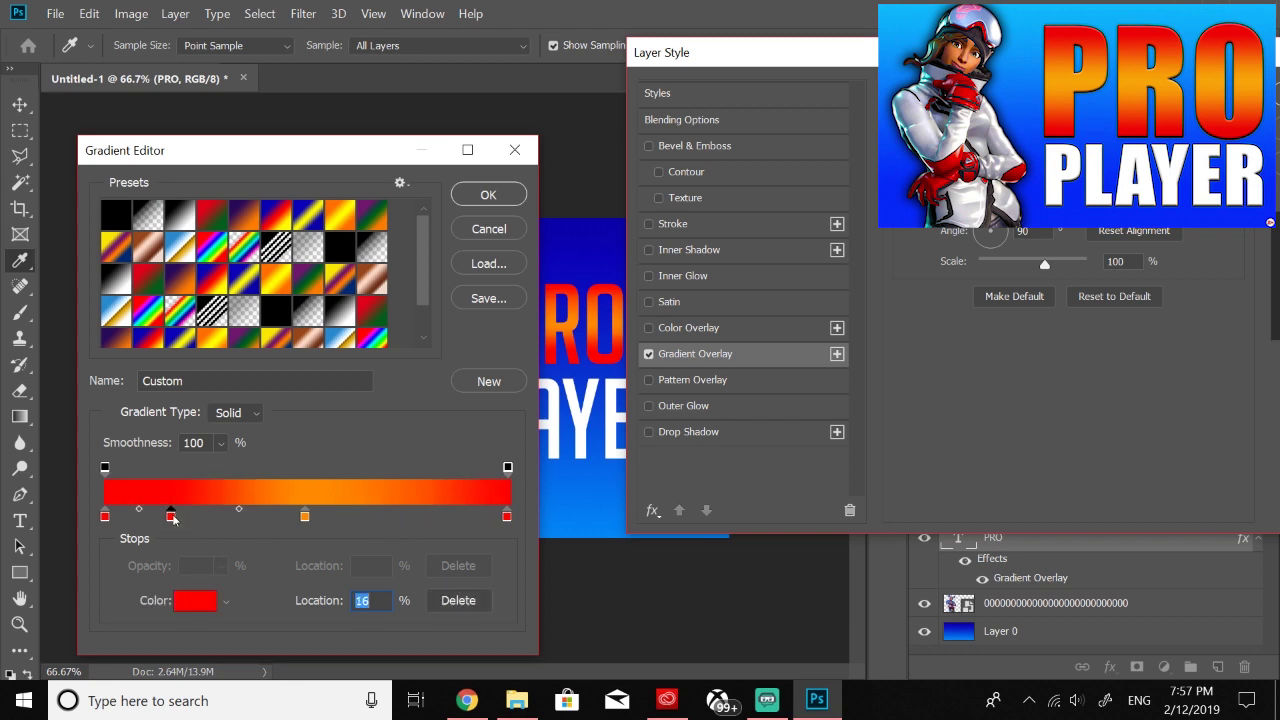
left_click_drag(174, 517, 175, 524)
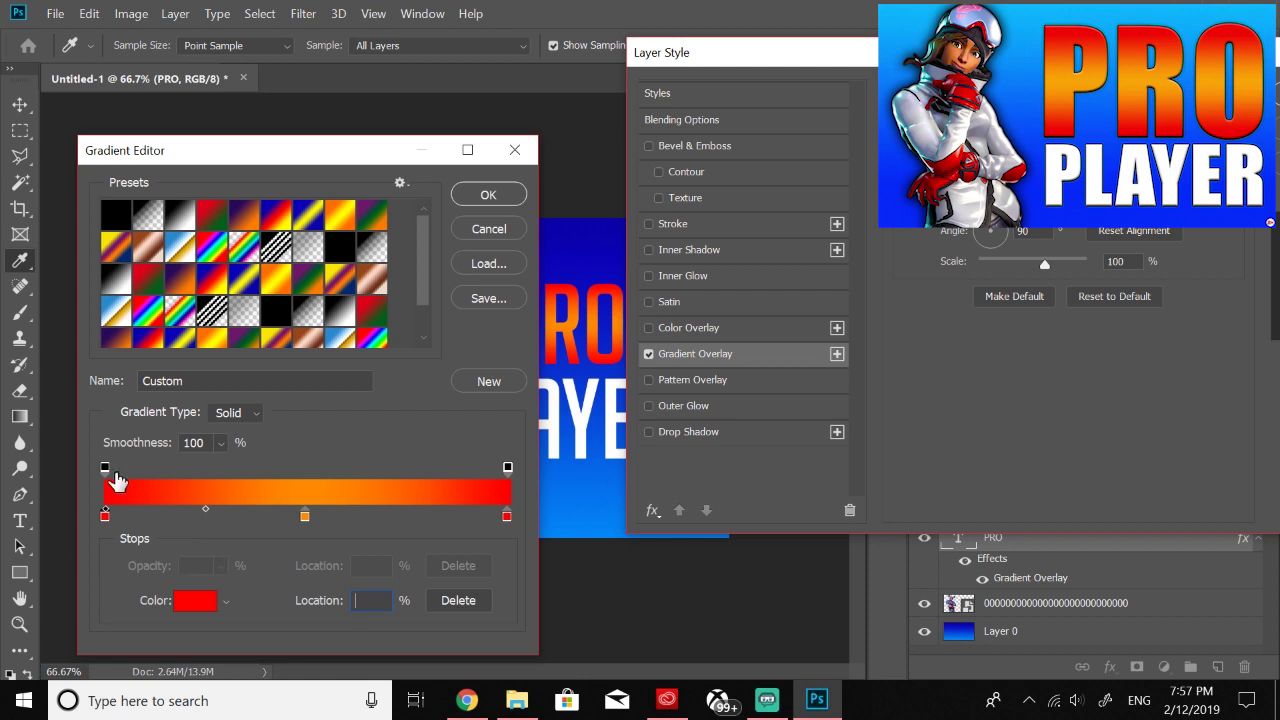
left_click_drag(204, 513, 184, 511)
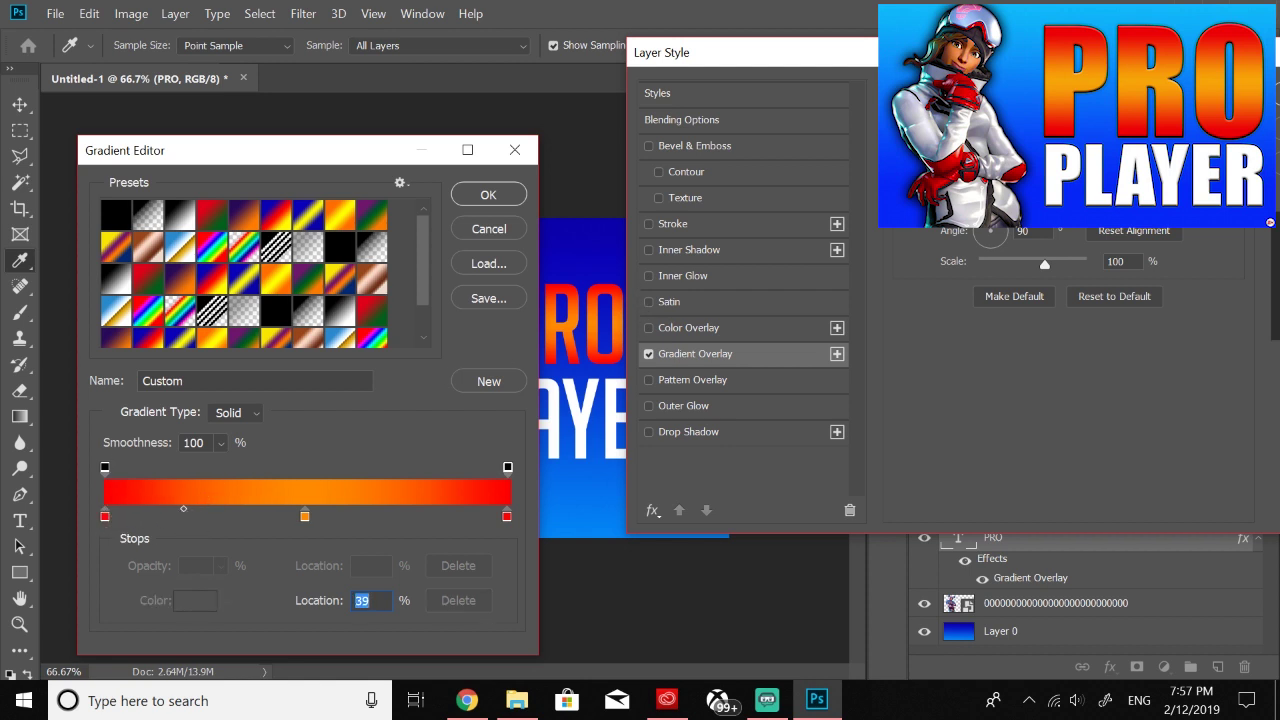
left_click(487, 194)
left_click_drag(700, 52, 885, 151)
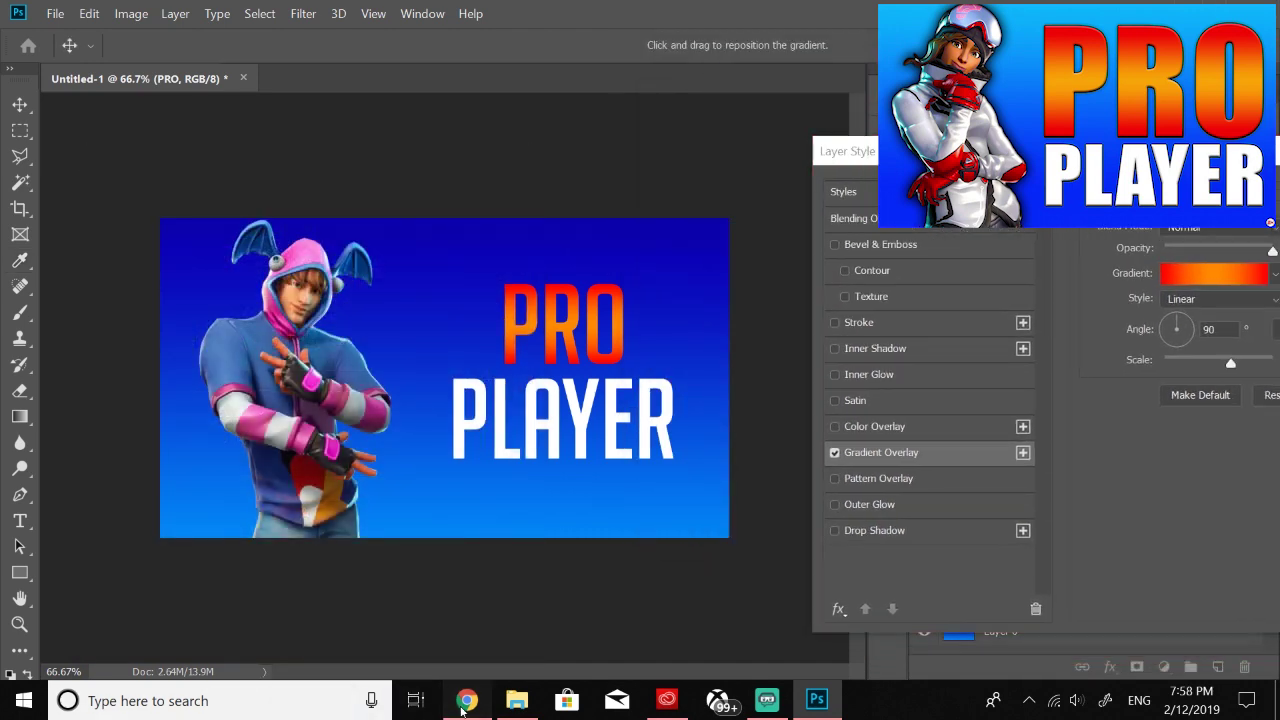
left_click(467, 700)
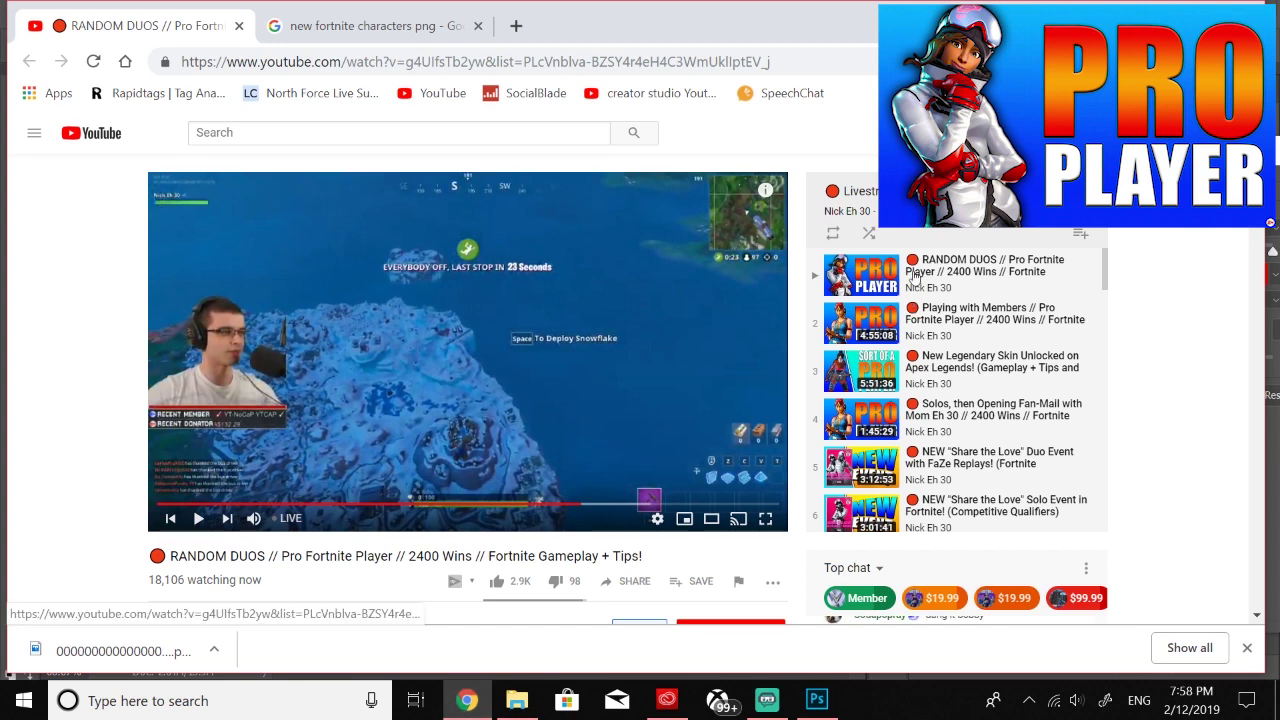
left_click(831, 707)
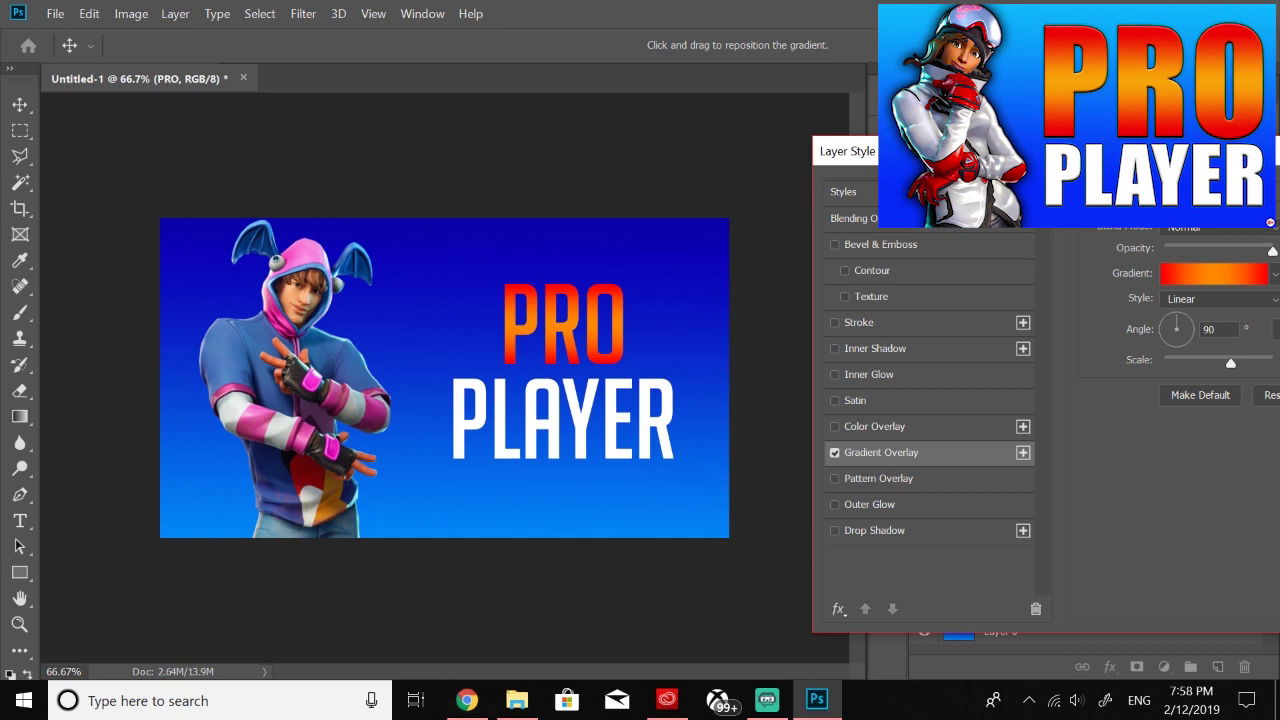
Add a stroke effect to the PRO text and set its colour to black (000000).
left_click(894, 321)
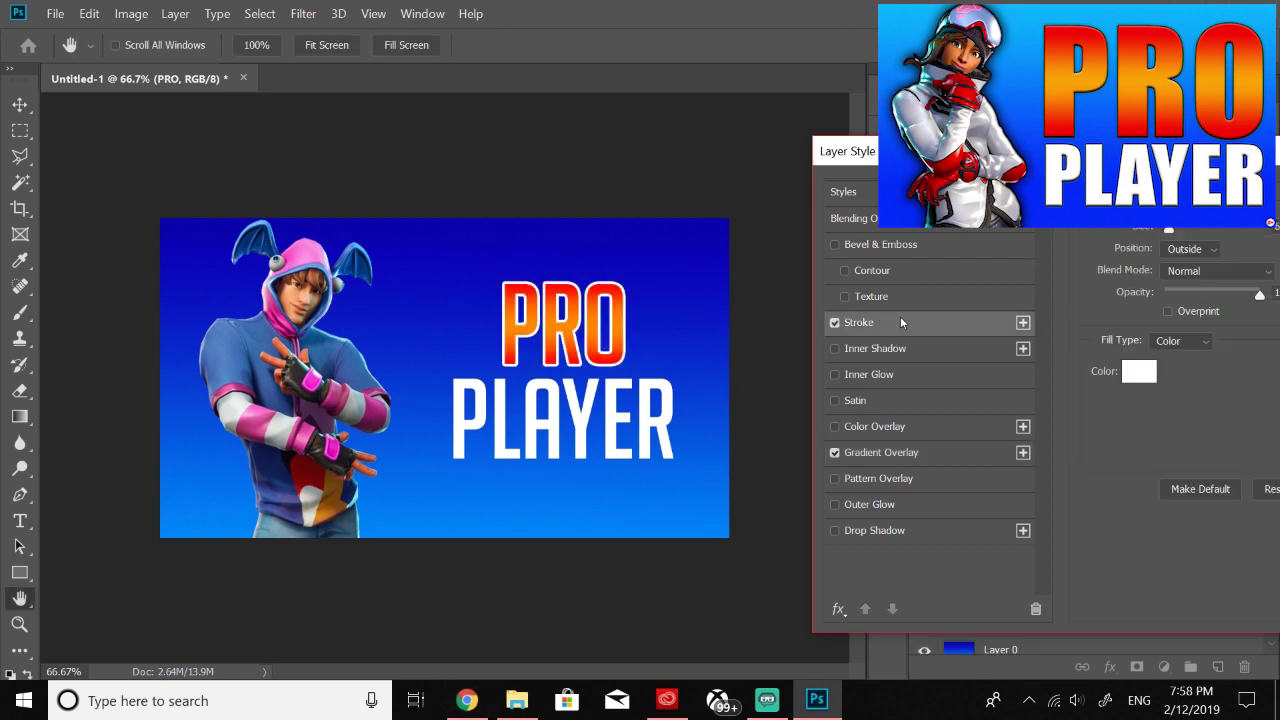
left_click(1136, 378)
type("000000")
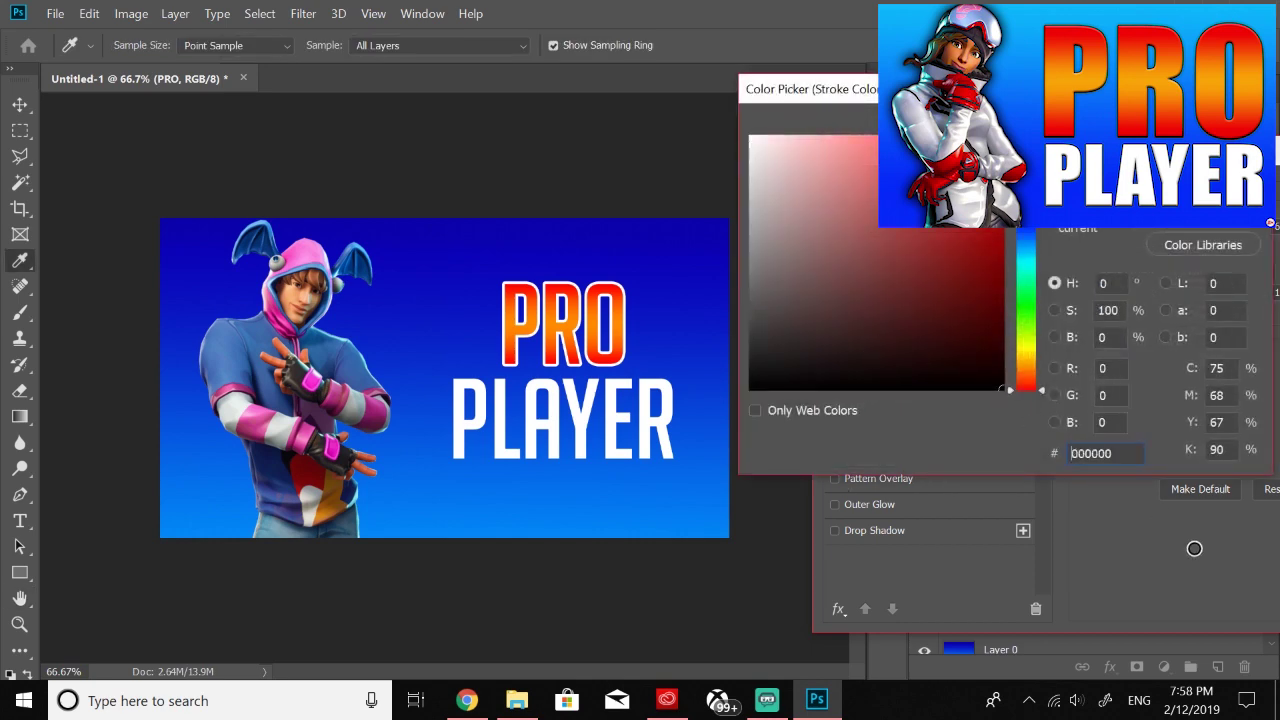
key("Return")
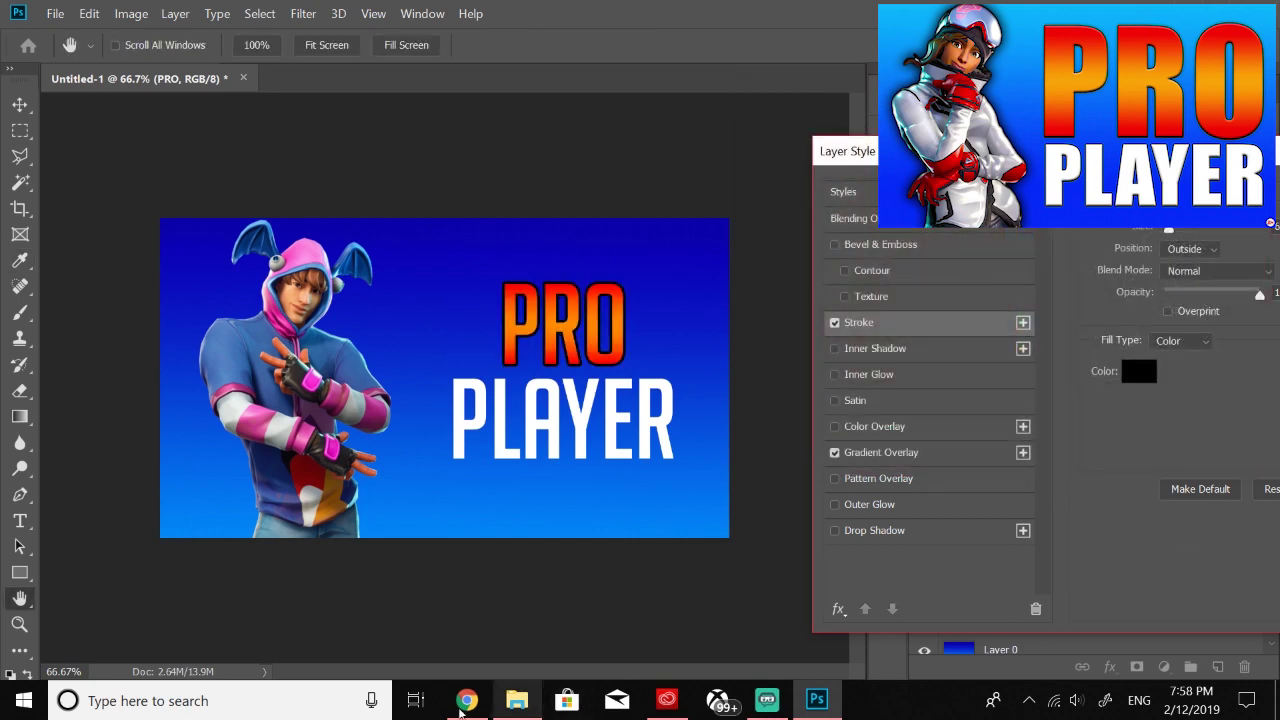
Check the YouTube reference, fine-tune the PRO stroke size, and apply the layer style.
left_click(466, 702)
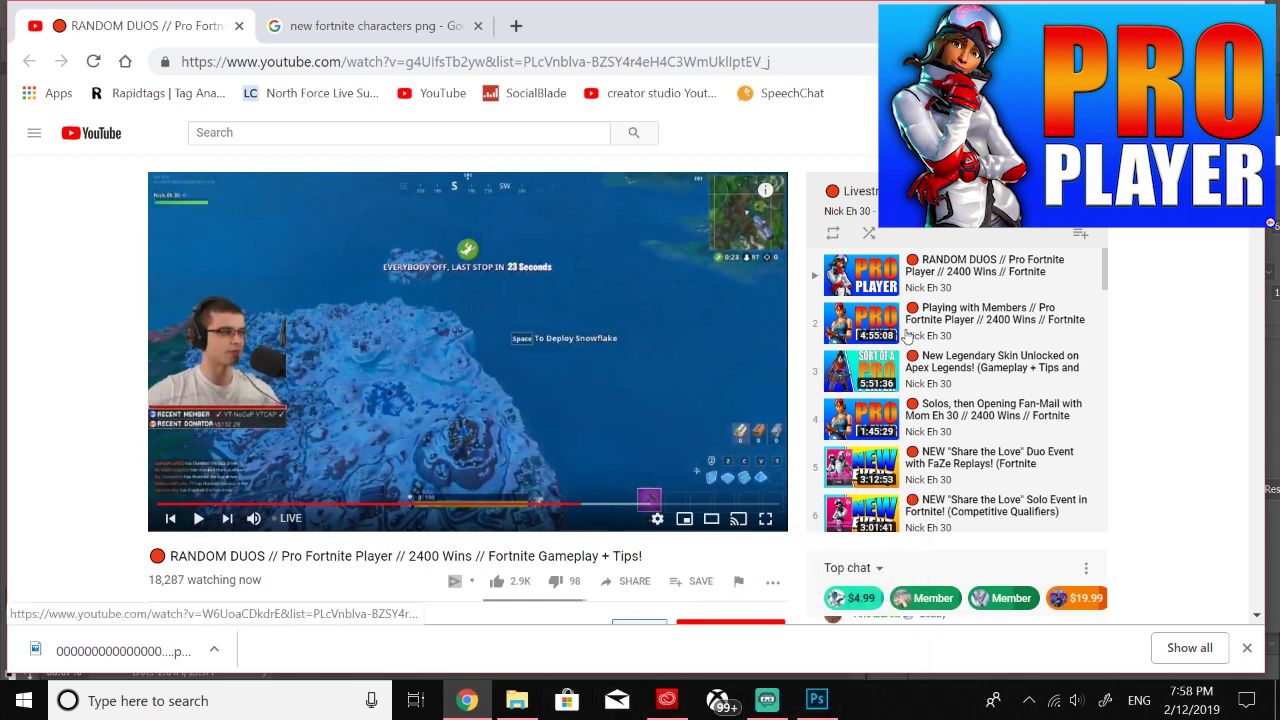
left_click(817, 700)
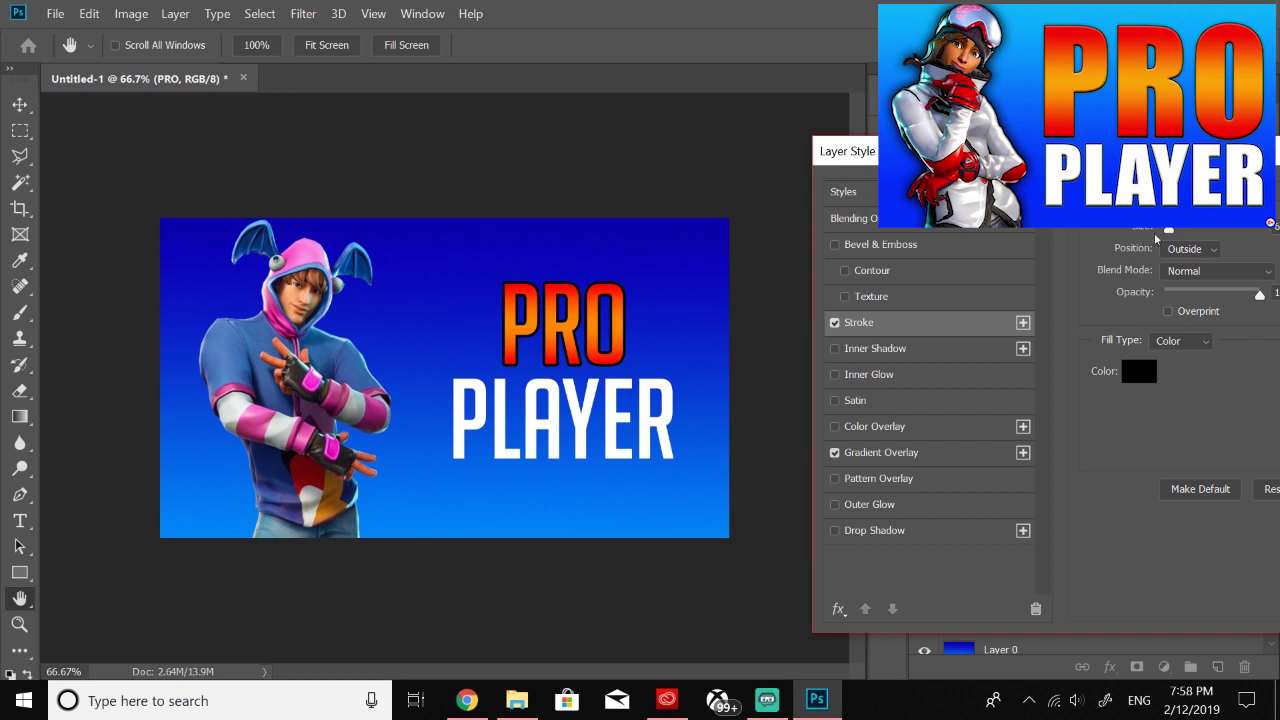
left_click_drag(1175, 230, 1168, 230)
left_click_drag(1150, 151, 917, 143)
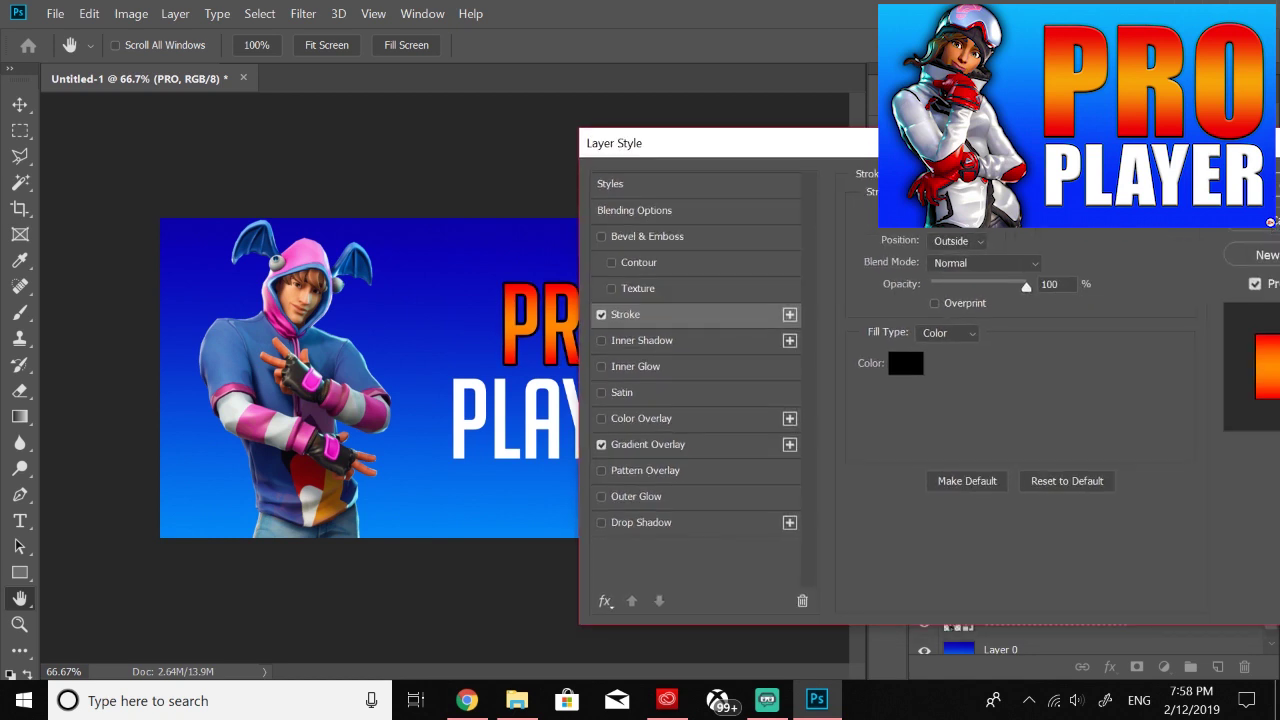
key("Return")
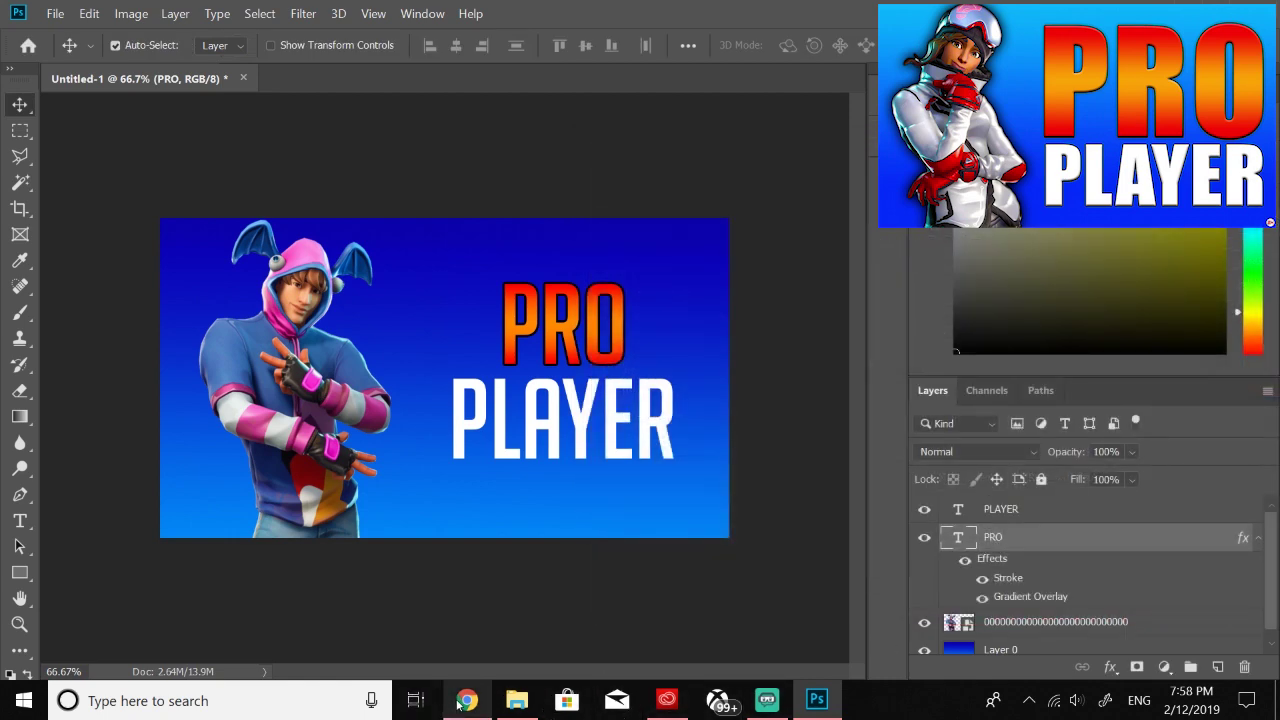
left_click(467, 700)
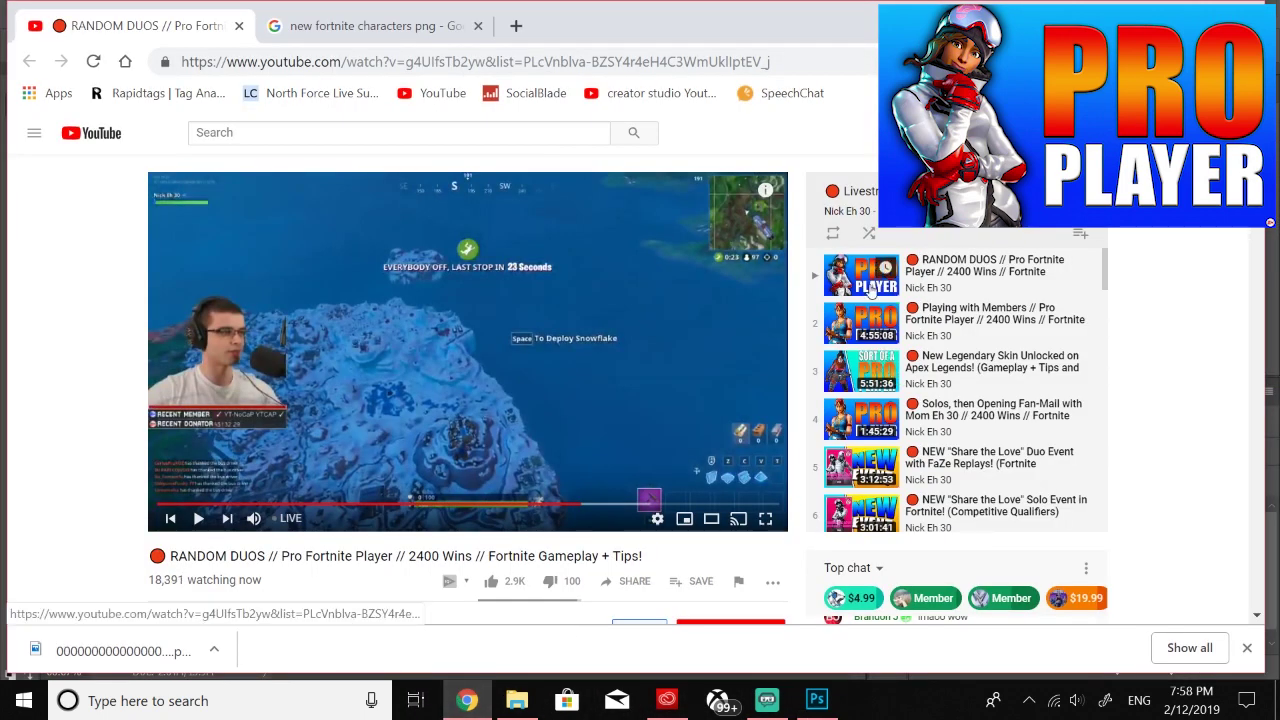
Give the PLAYER layer a thick black stroke outline.
left_click(817, 700)
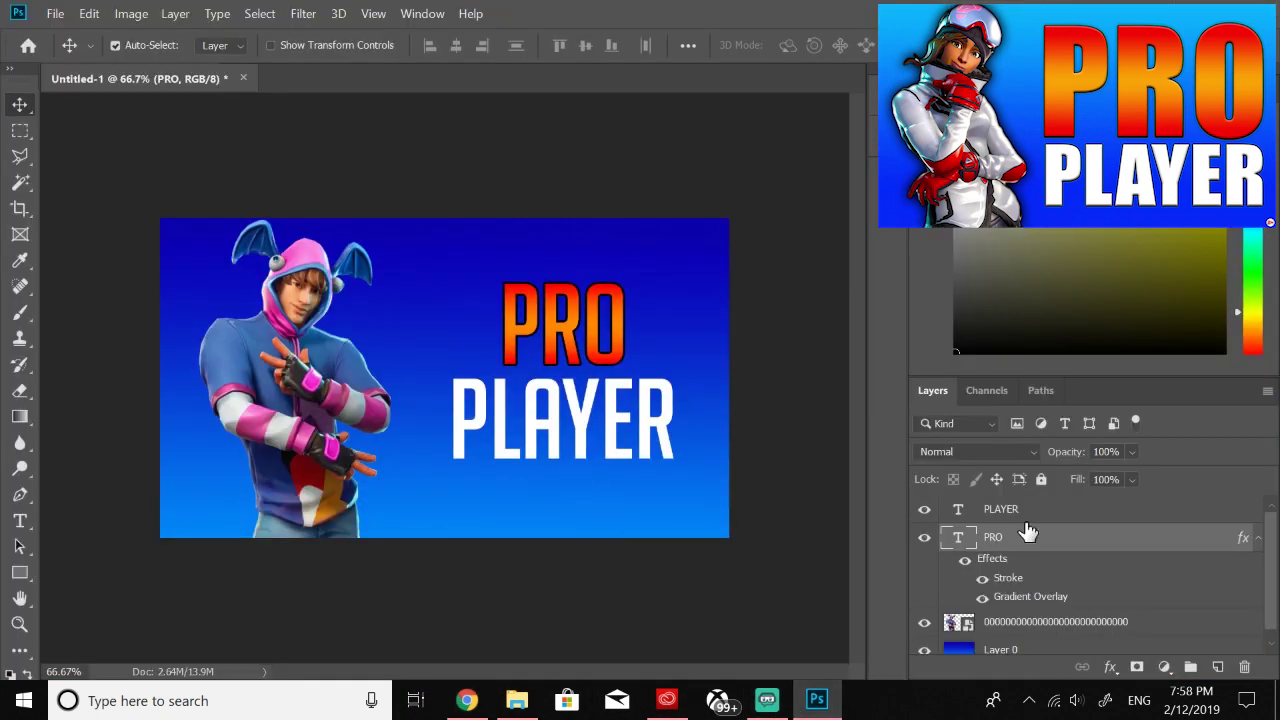
double_click(1045, 512)
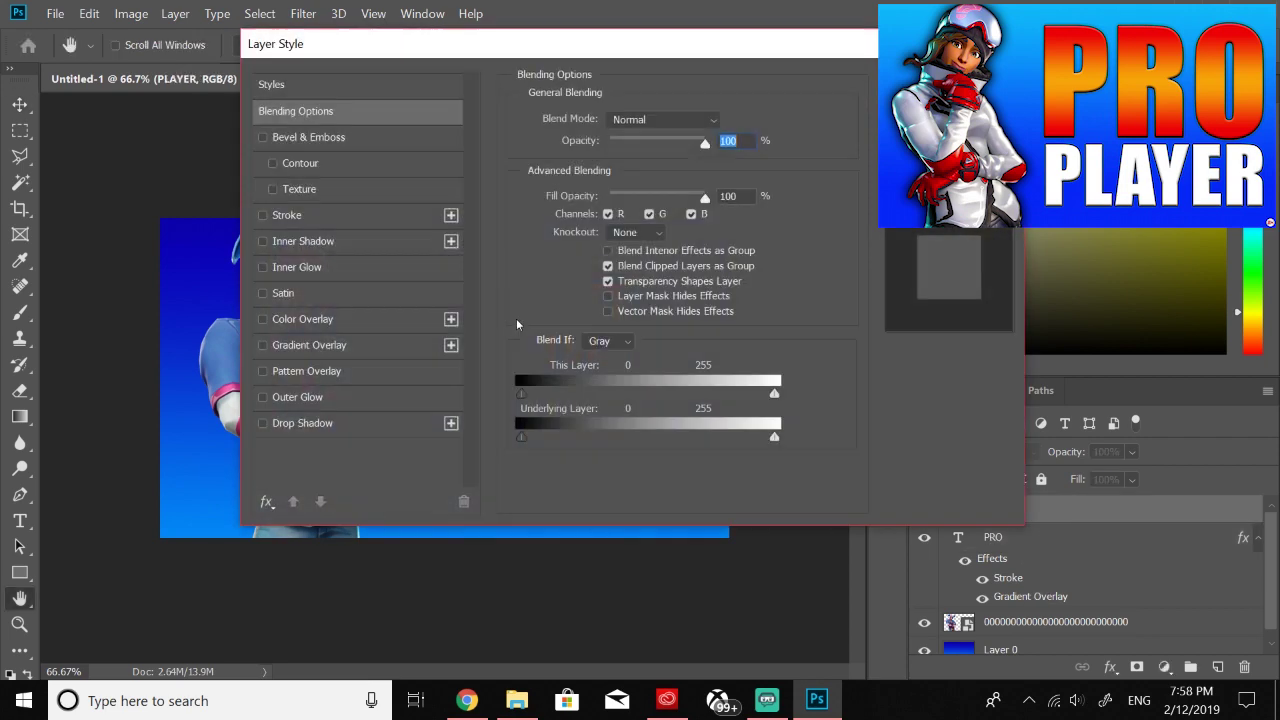
left_click(311, 218)
left_click_drag(398, 51, 781, 80)
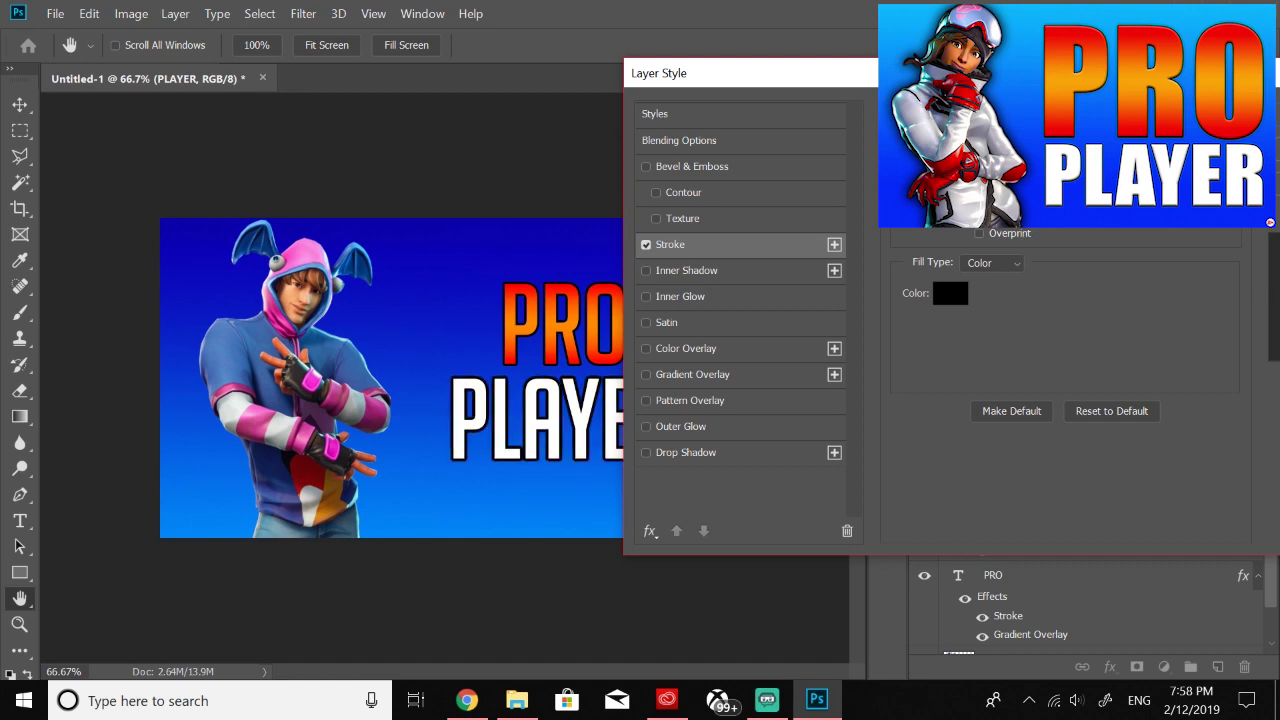
left_click_drag(990, 140, 1030, 140)
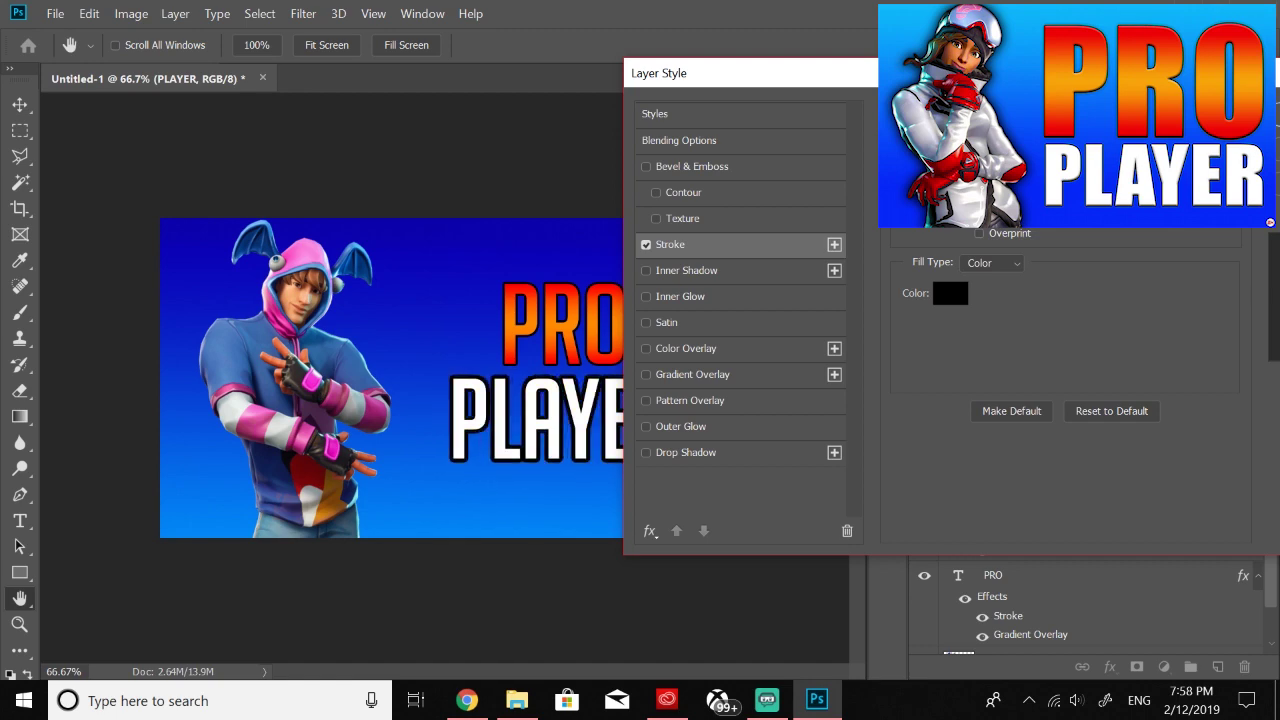
left_click_drag(720, 73, 606, 59)
key("Return")
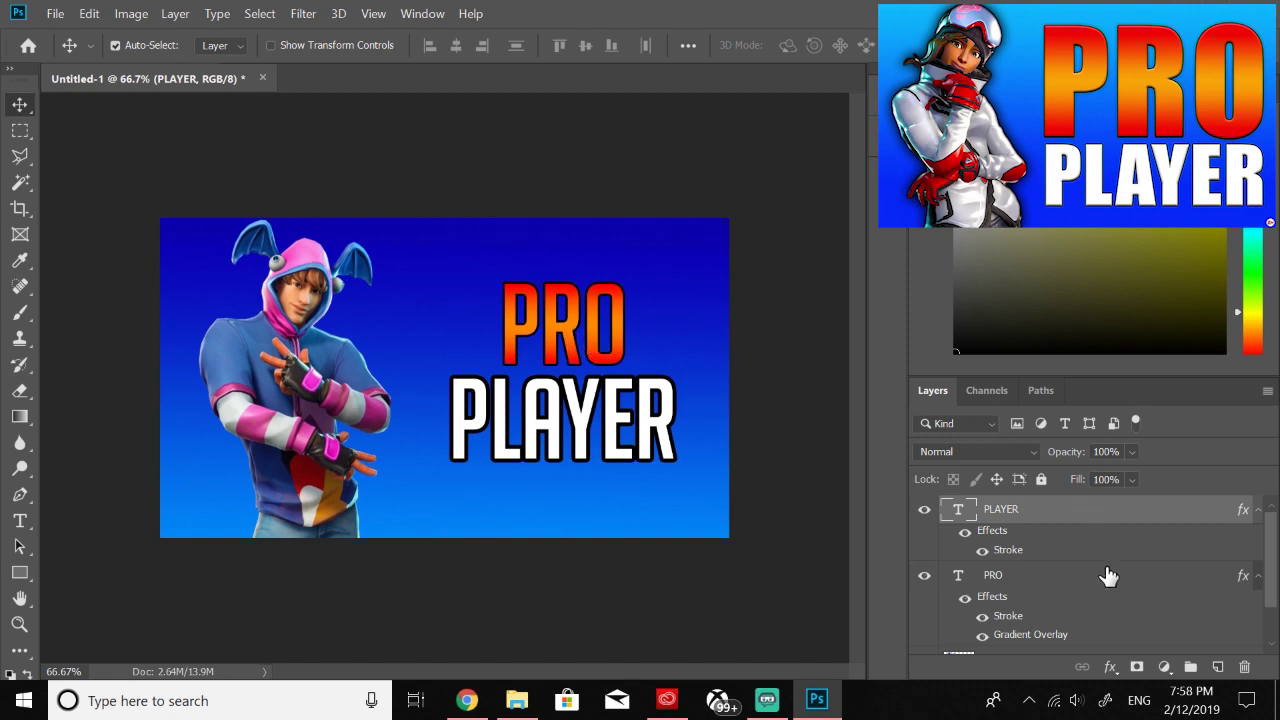
Reopen the PRO layer's stroke settings to compare both outlines, then close them.
left_click(1062, 580)
double_click(1062, 580)
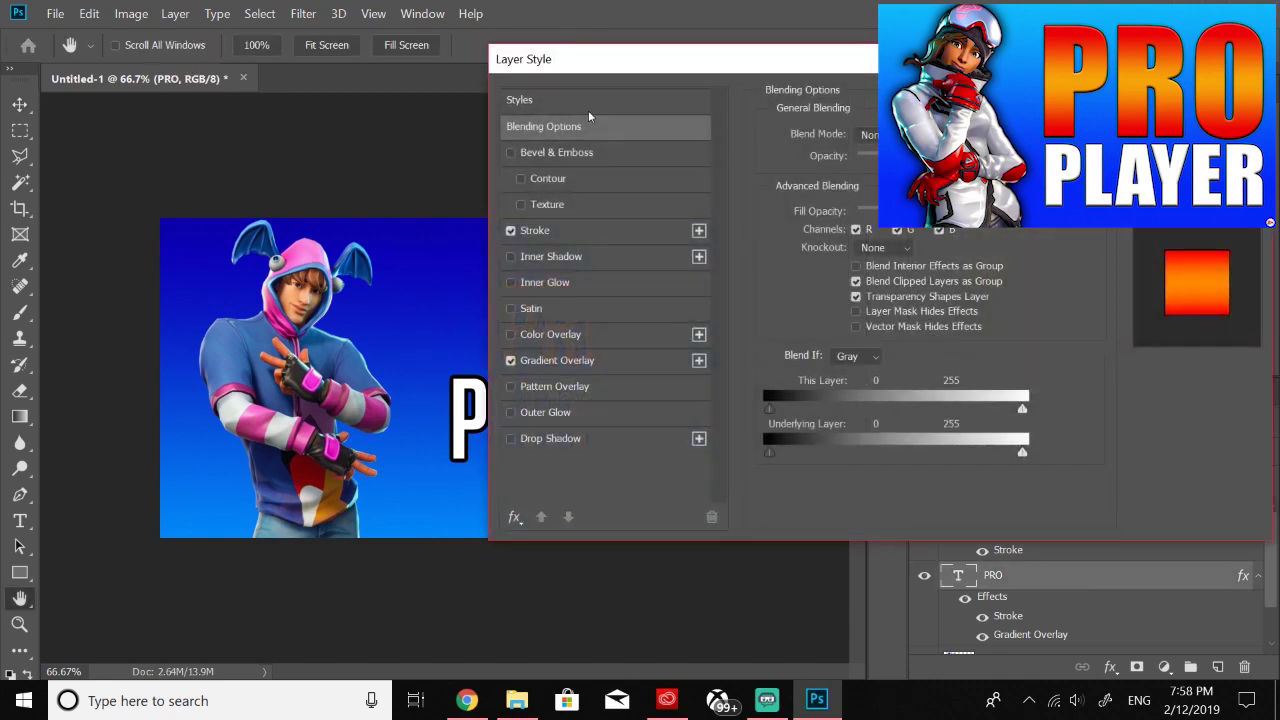
left_click(576, 228)
left_click_drag(634, 68, 855, 60)
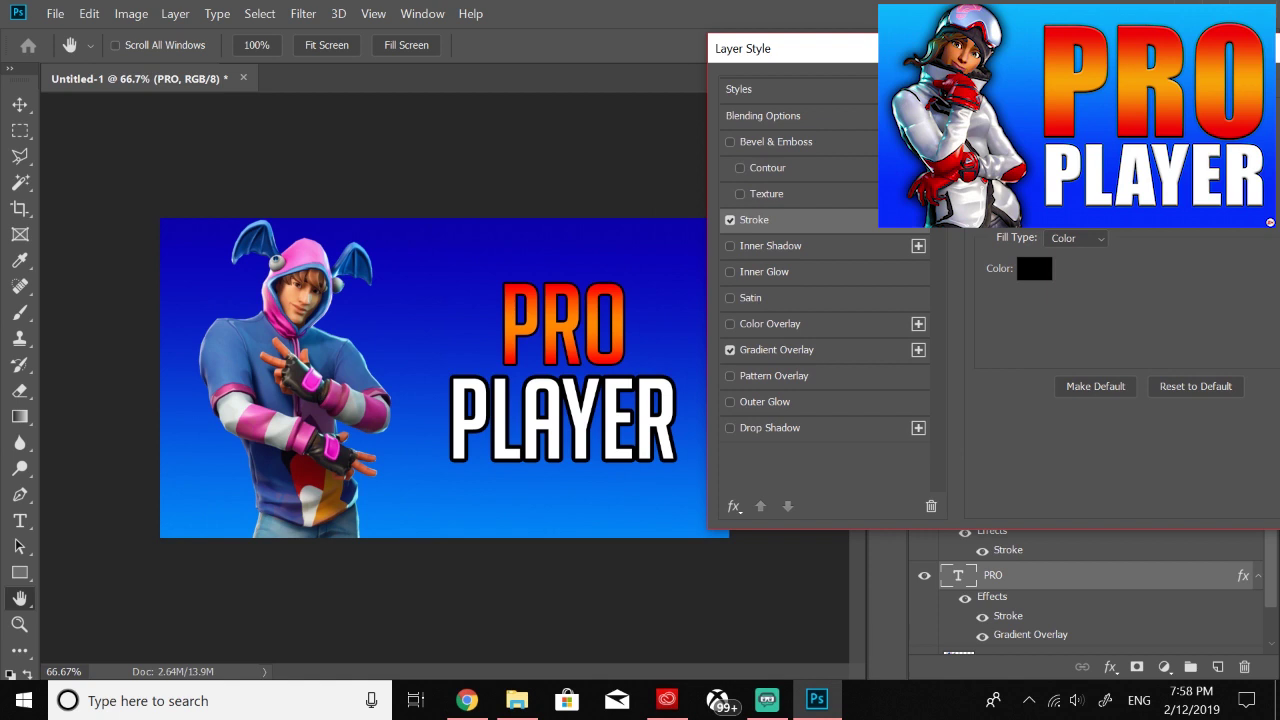
key("Return")
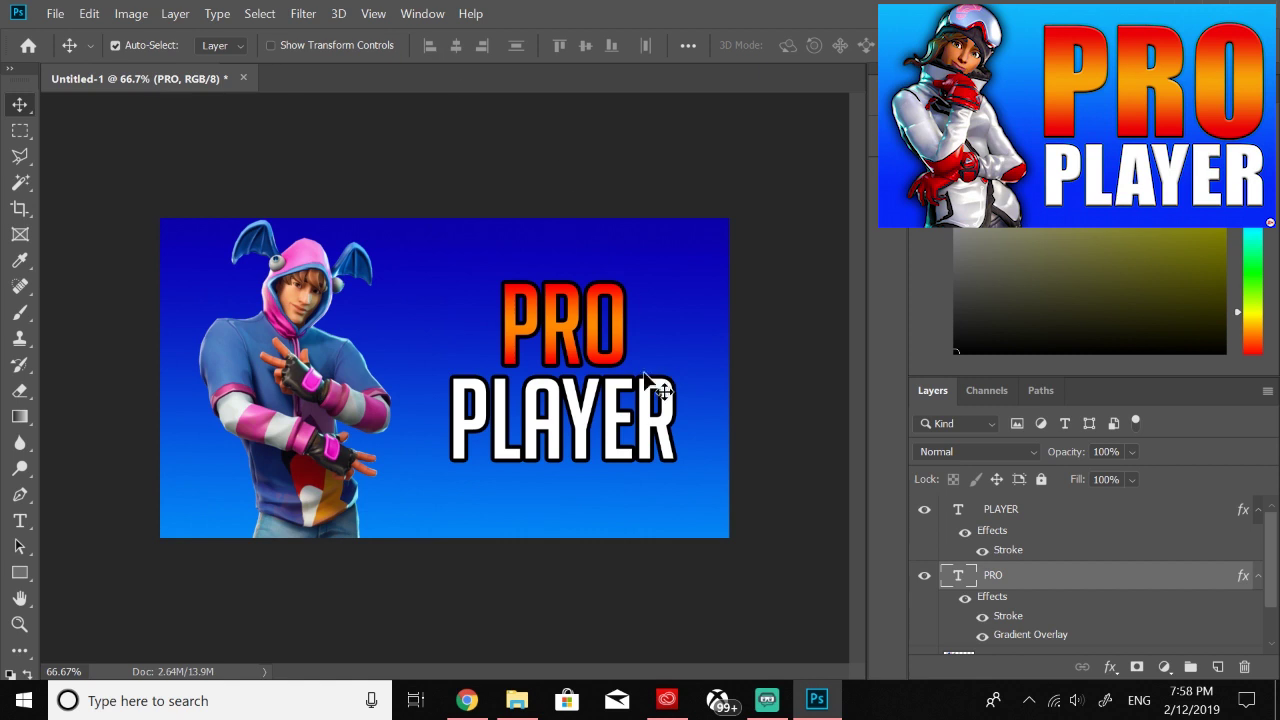
Resize the PRO text to 75 pt and nudge it slightly left.
left_click(20, 520)
left_click(505, 332)
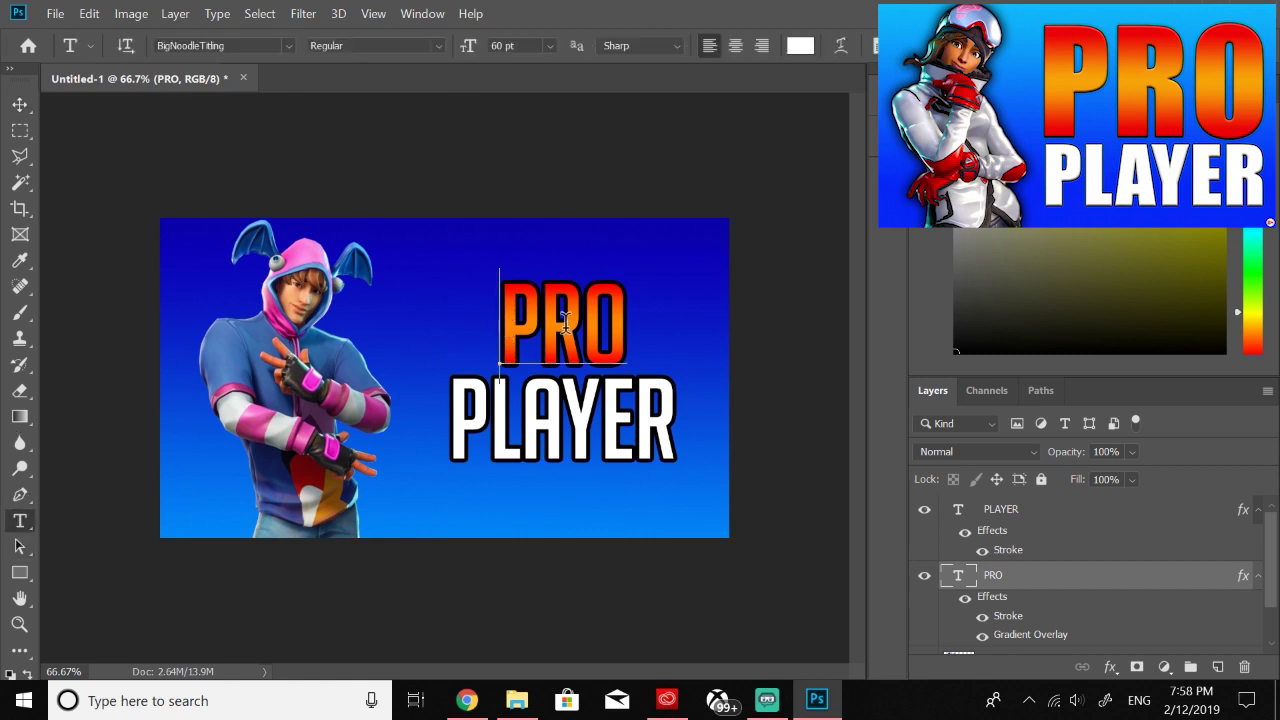
key("ctrl+a")
double_click(501, 45)
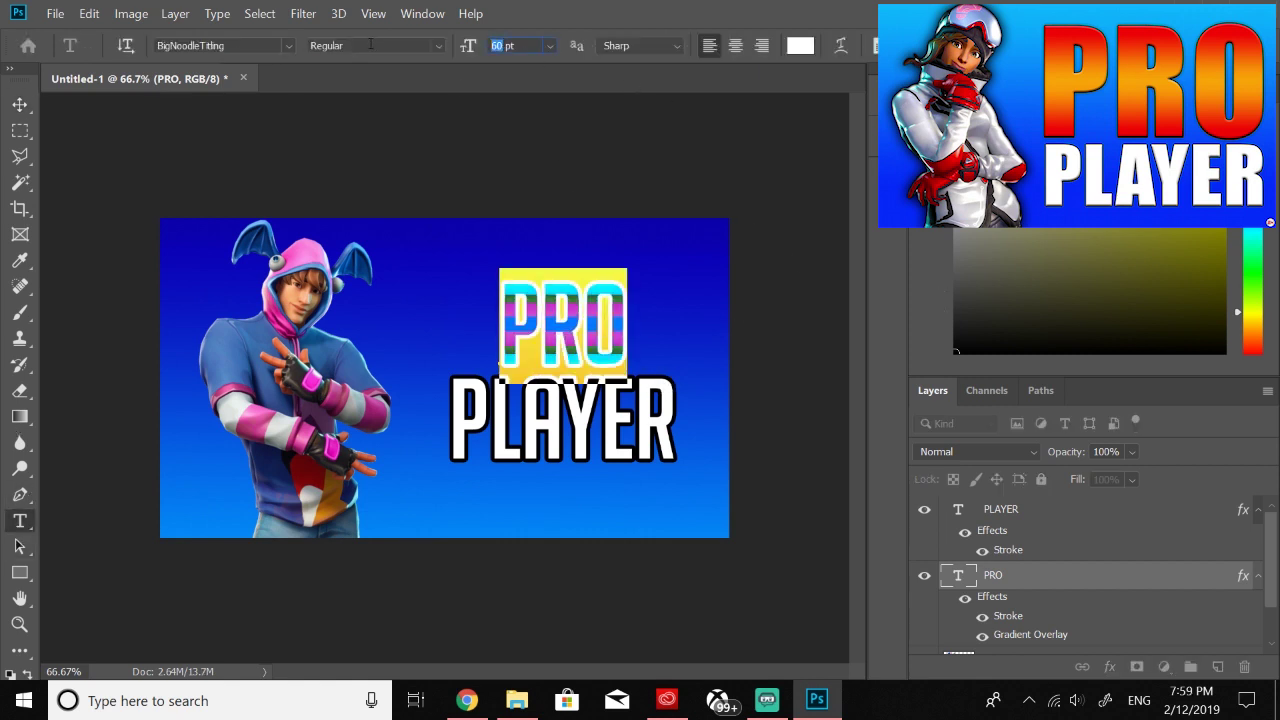
type("75")
key("Return")
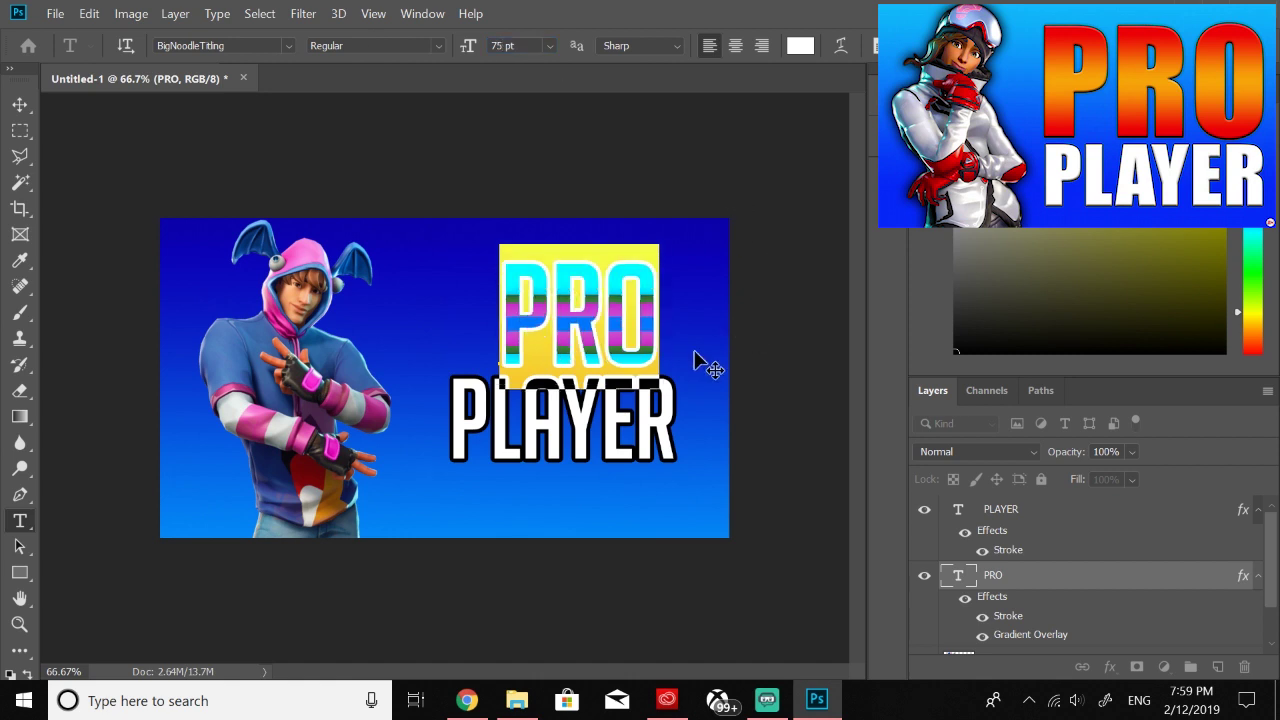
left_click_drag(700, 357, 674, 362)
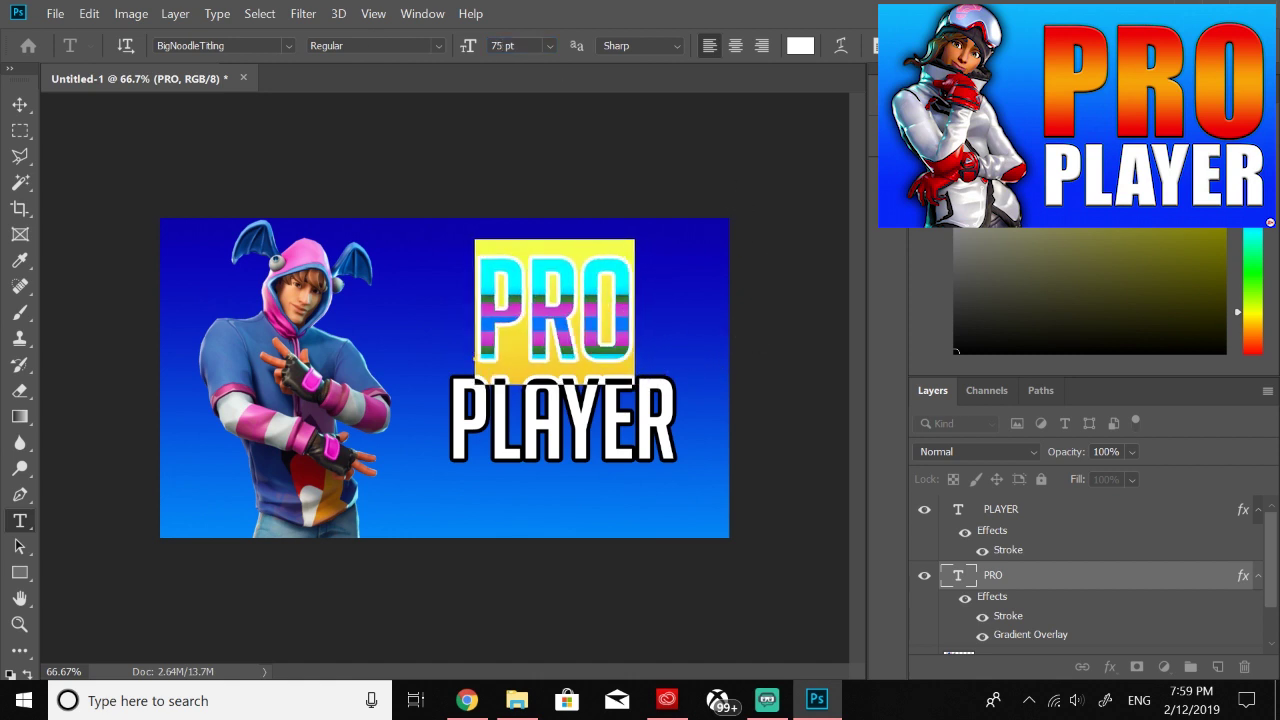
key("ctrl+Return")
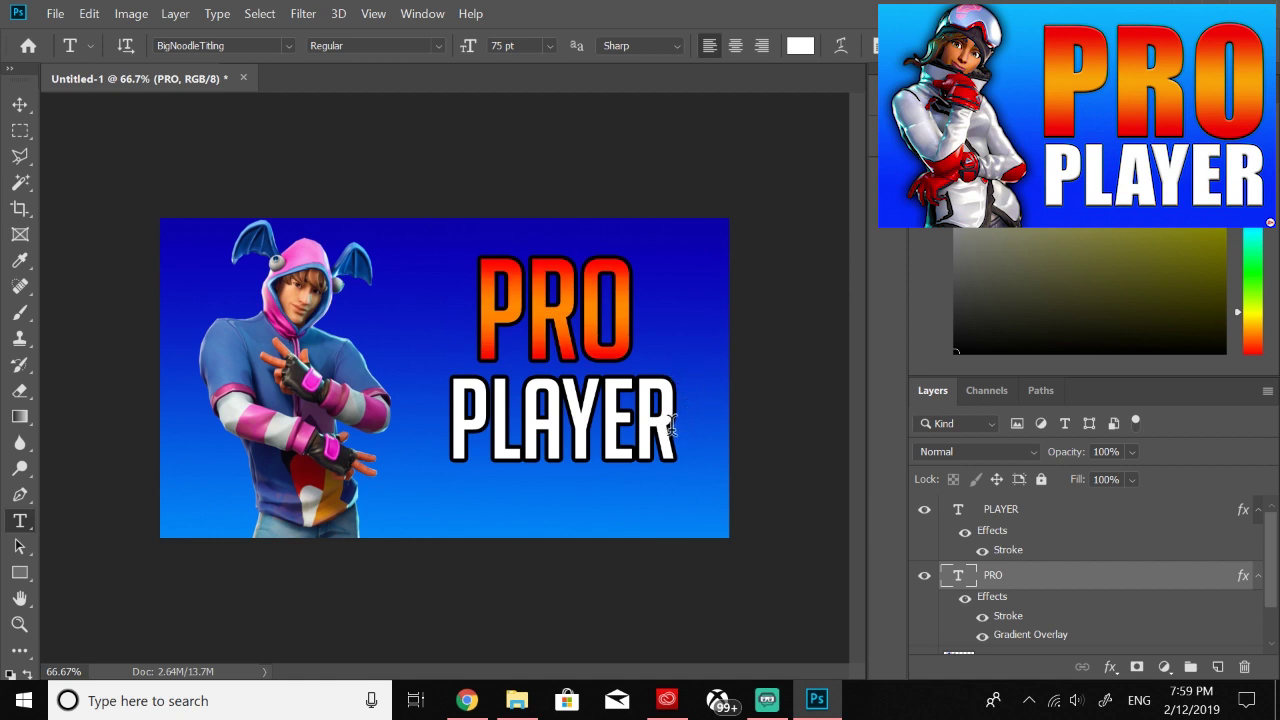
Enlarge PLAYER to 75 pt, centre it beneath PRO, and move PRO closer.
left_click_drag(672, 427, 290, 452)
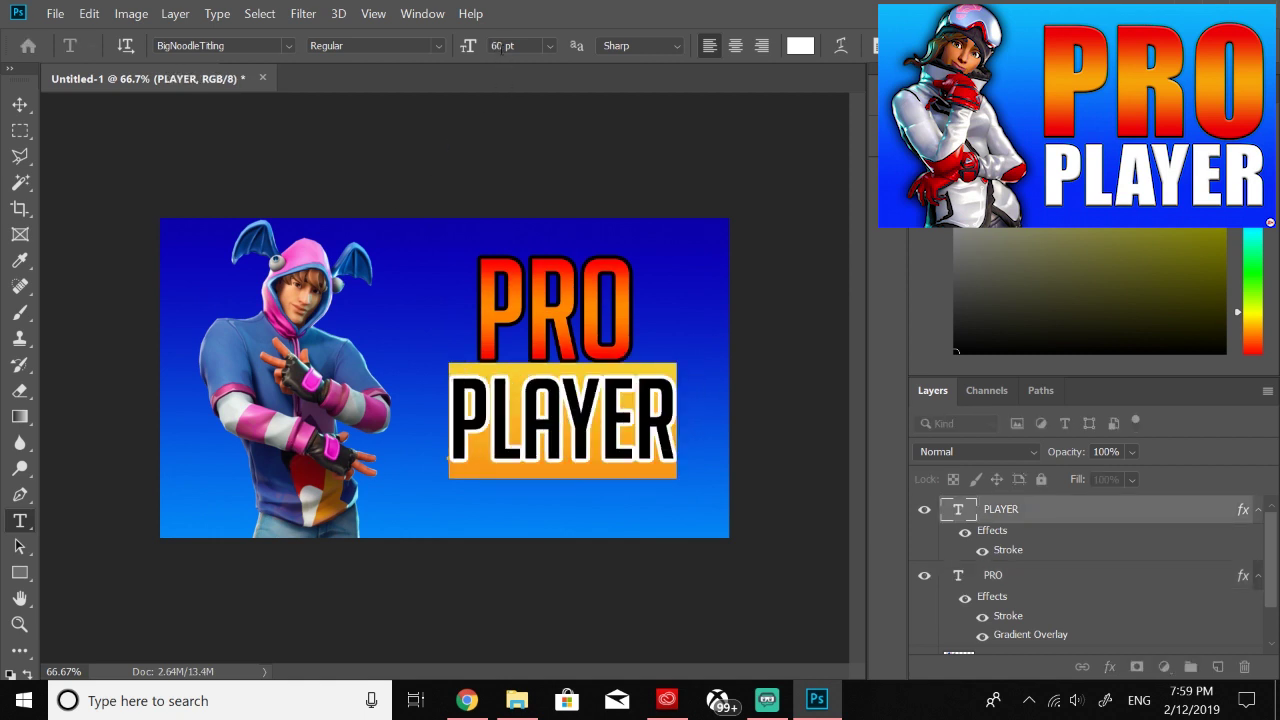
left_click(501, 45)
type("75")
key("Return")
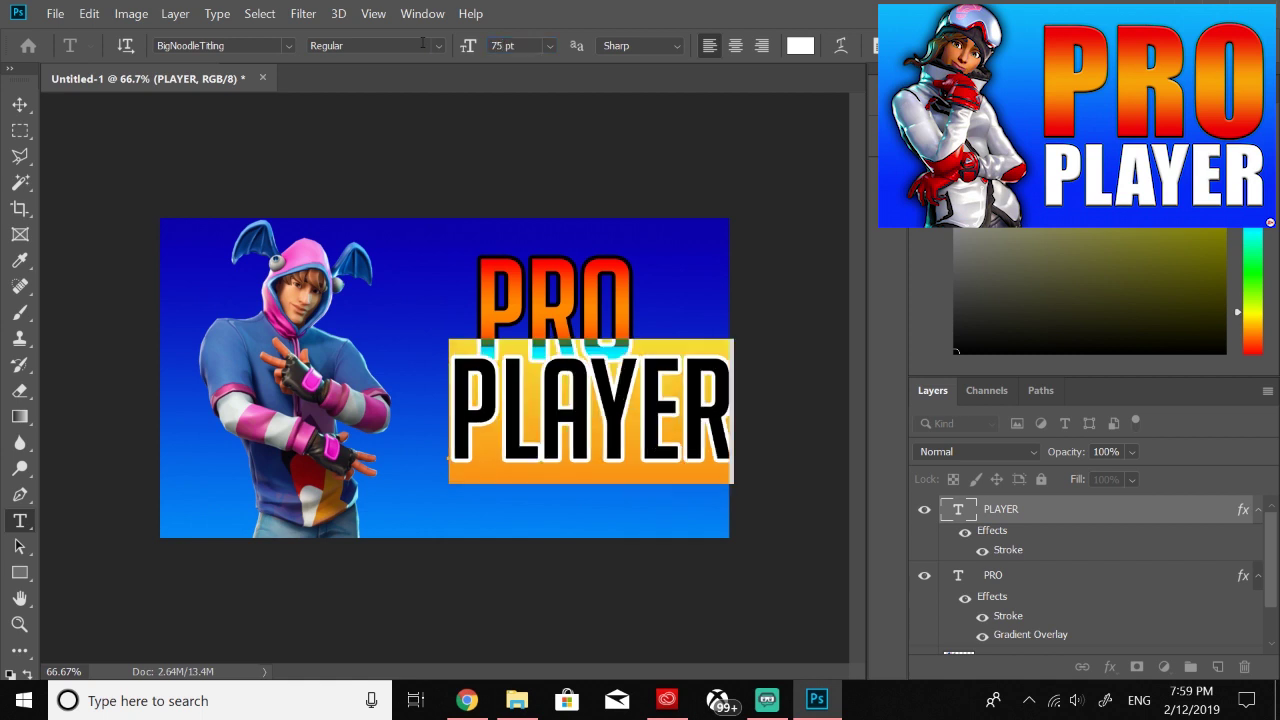
left_click(20, 104)
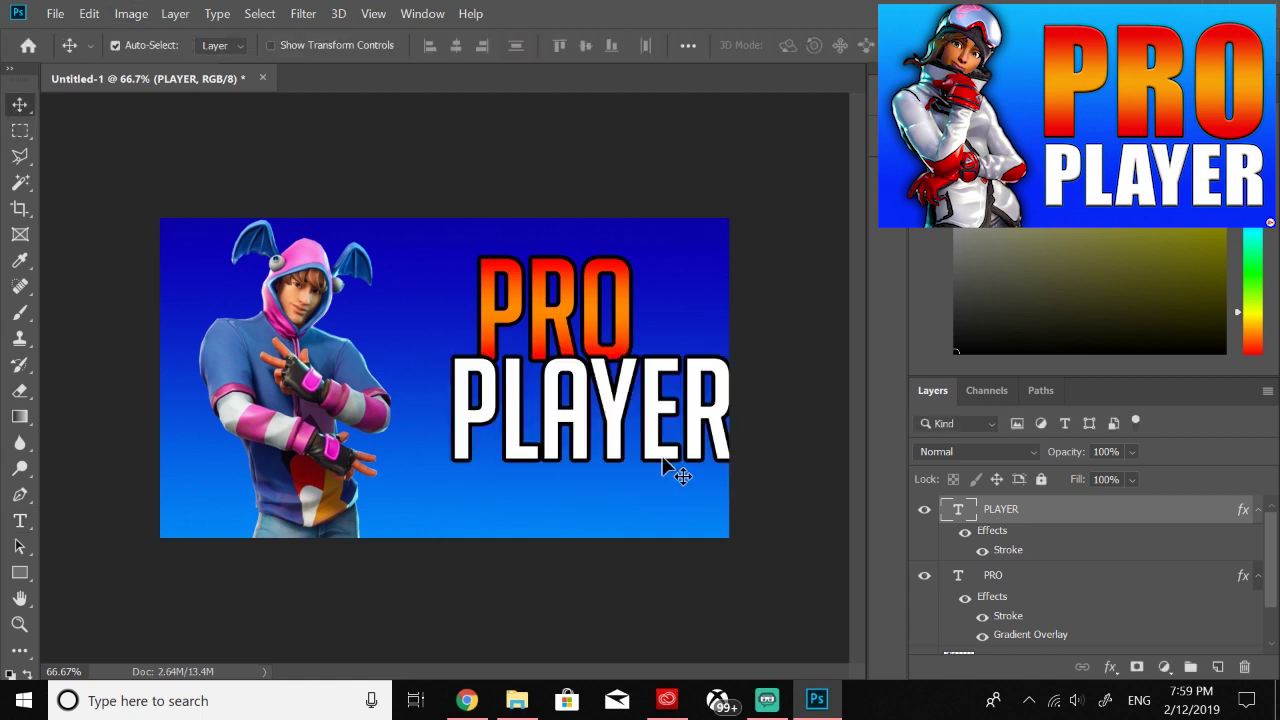
left_click_drag(700, 445, 662, 494)
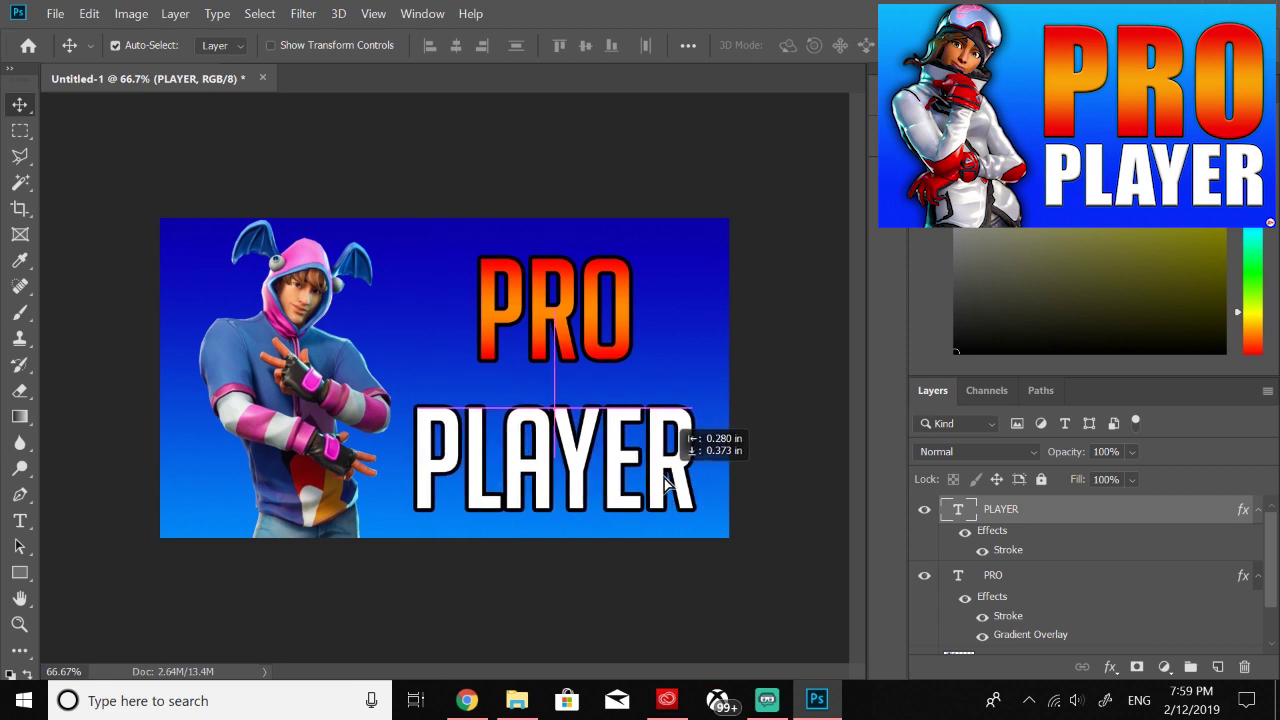
left_click_drag(605, 350, 605, 370)
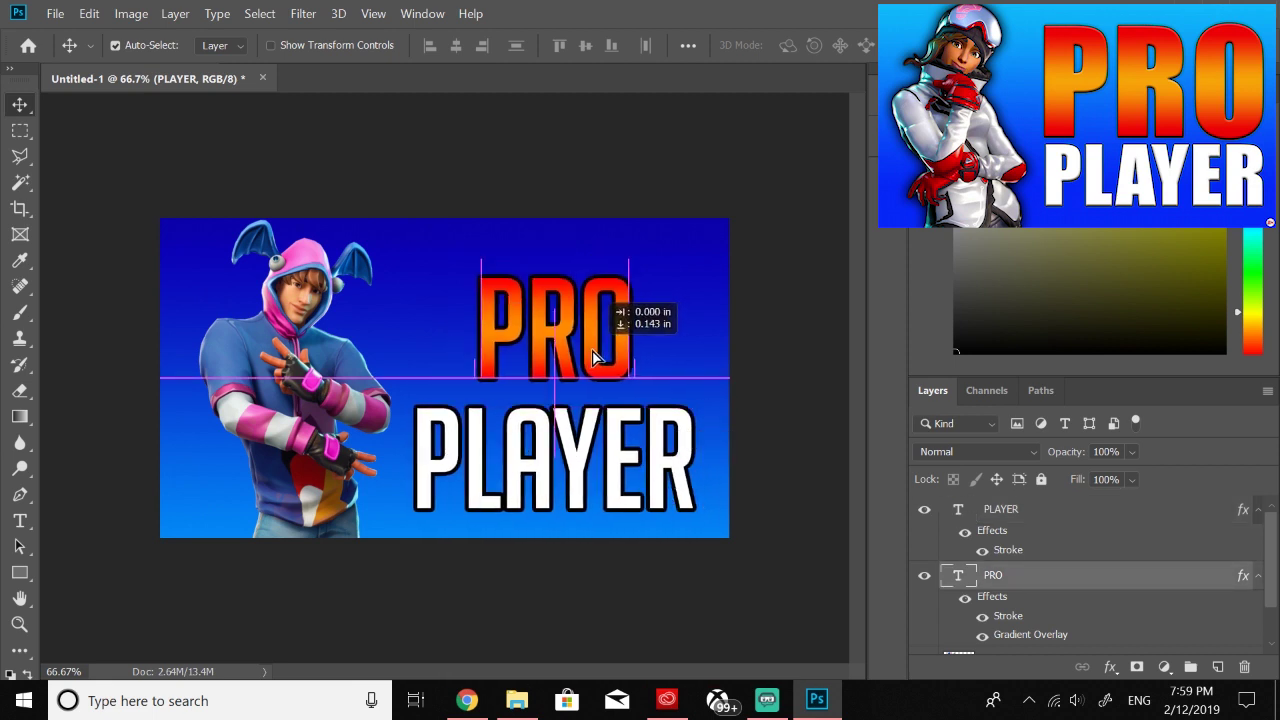